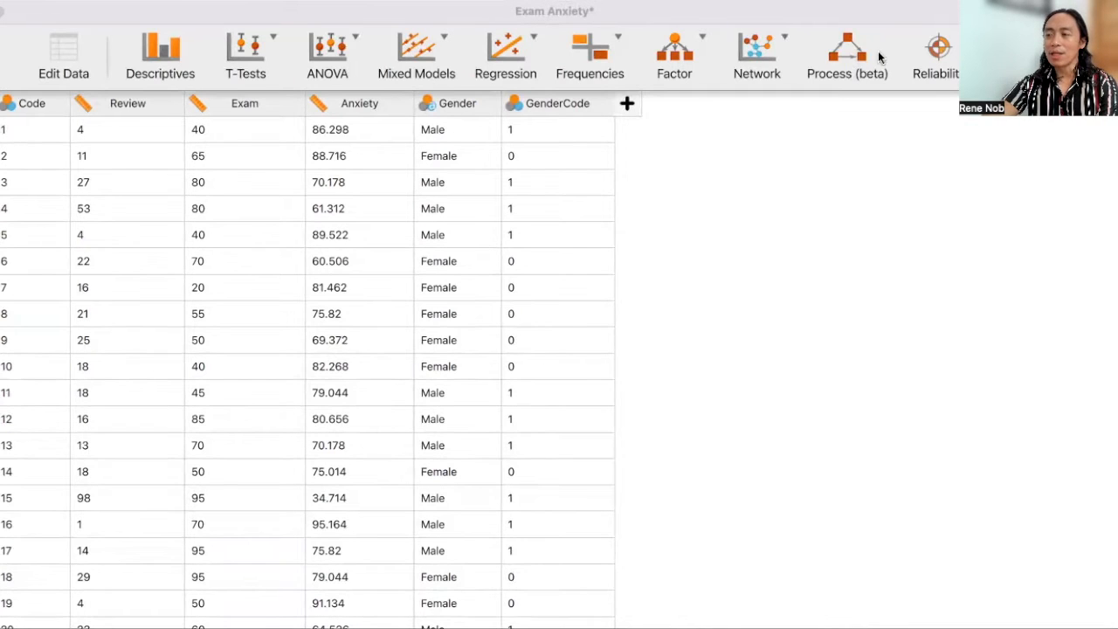
Step: Look through the list of available add-on modules to check whether Process (beta) is enabled, and close the list
{"action": "left_click", "coordinate": [1105, 58]}
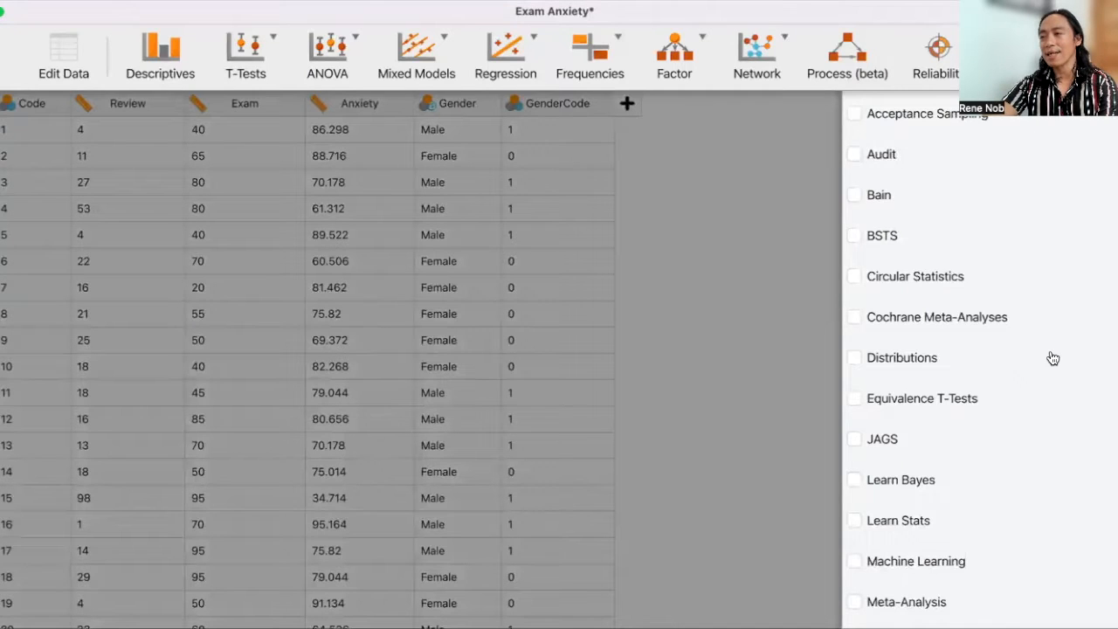
{"action": "scroll", "coordinate": [1048, 357], "scroll_direction": "down", "scroll_amount": 3}
{"action": "scroll", "coordinate": [1052, 358], "scroll_direction": "down", "scroll_amount": 5}
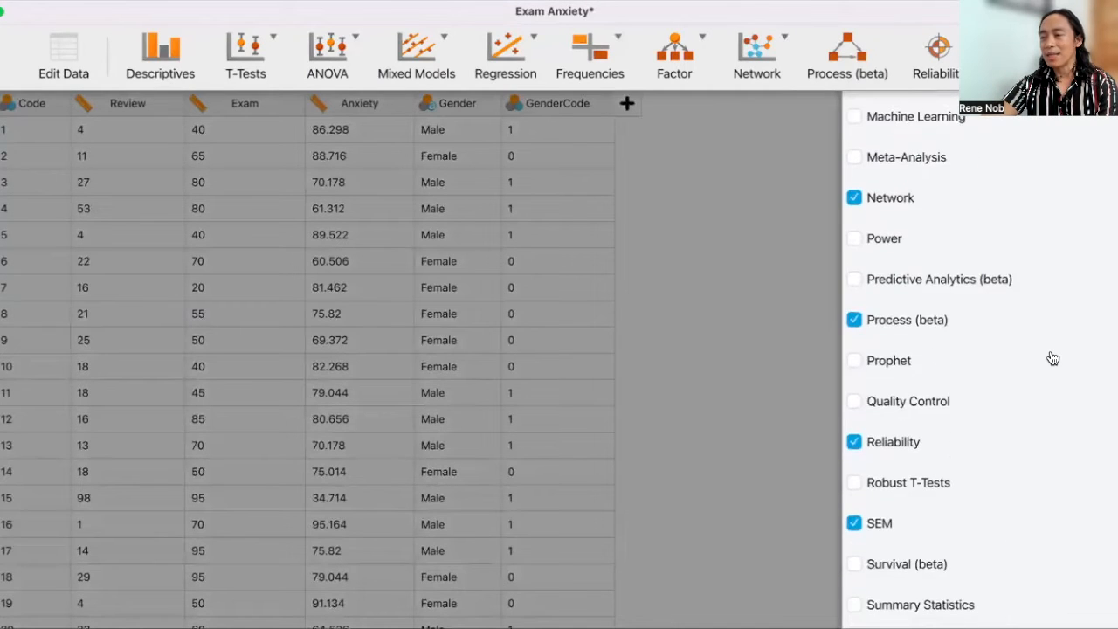
{"action": "scroll", "coordinate": [1052, 358], "scroll_direction": "down", "scroll_amount": 3}
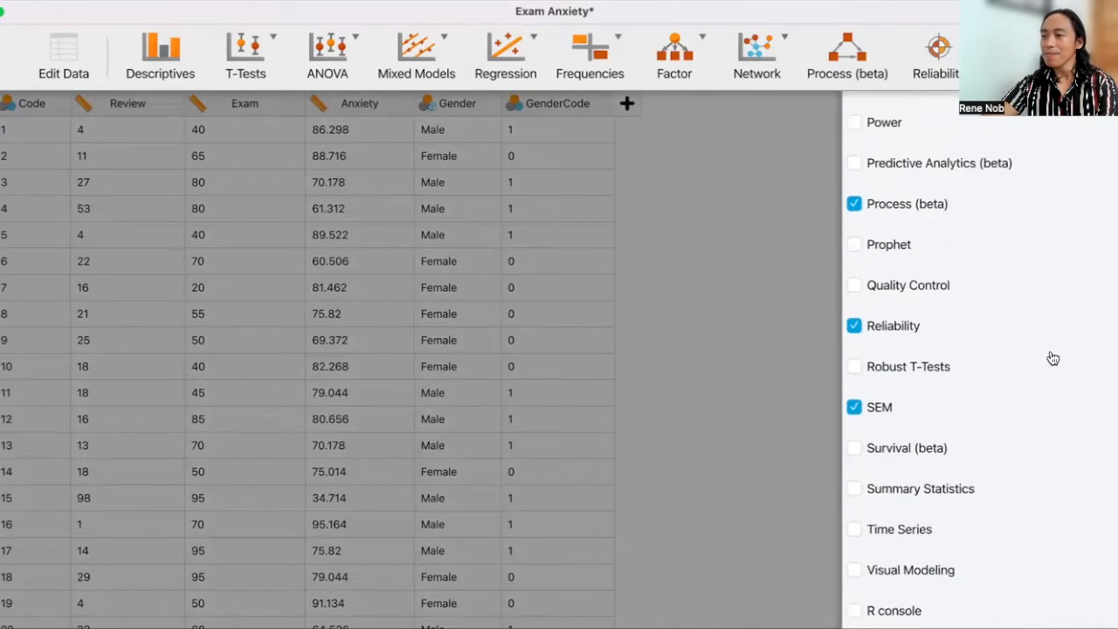
{"action": "scroll", "coordinate": [1052, 358], "scroll_direction": "up", "scroll_amount": 3}
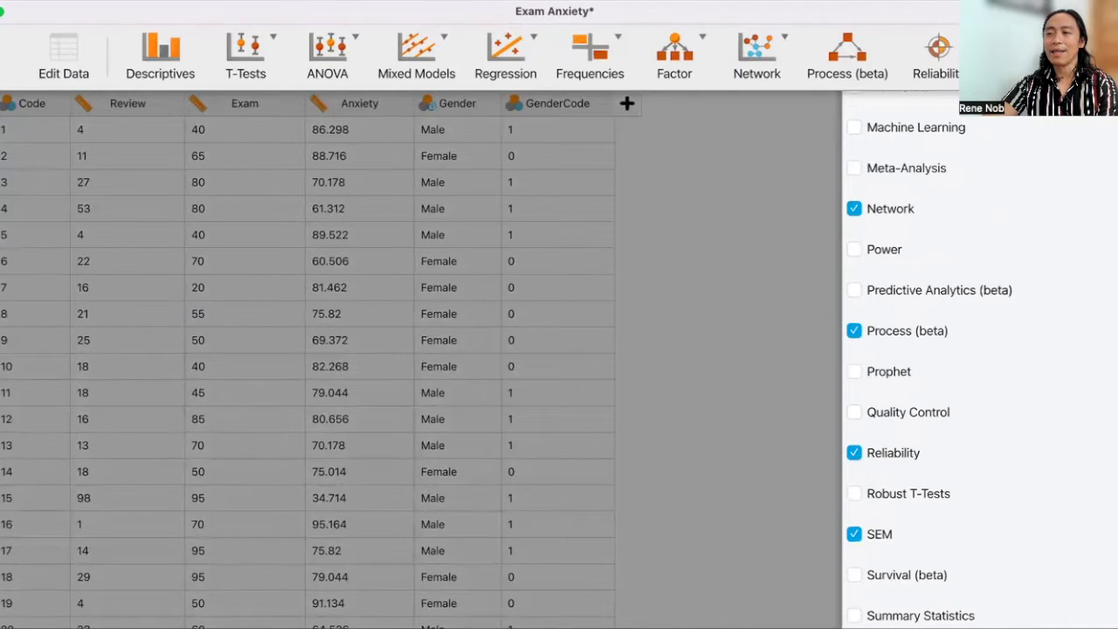
{"action": "left_click", "coordinate": [779, 235]}
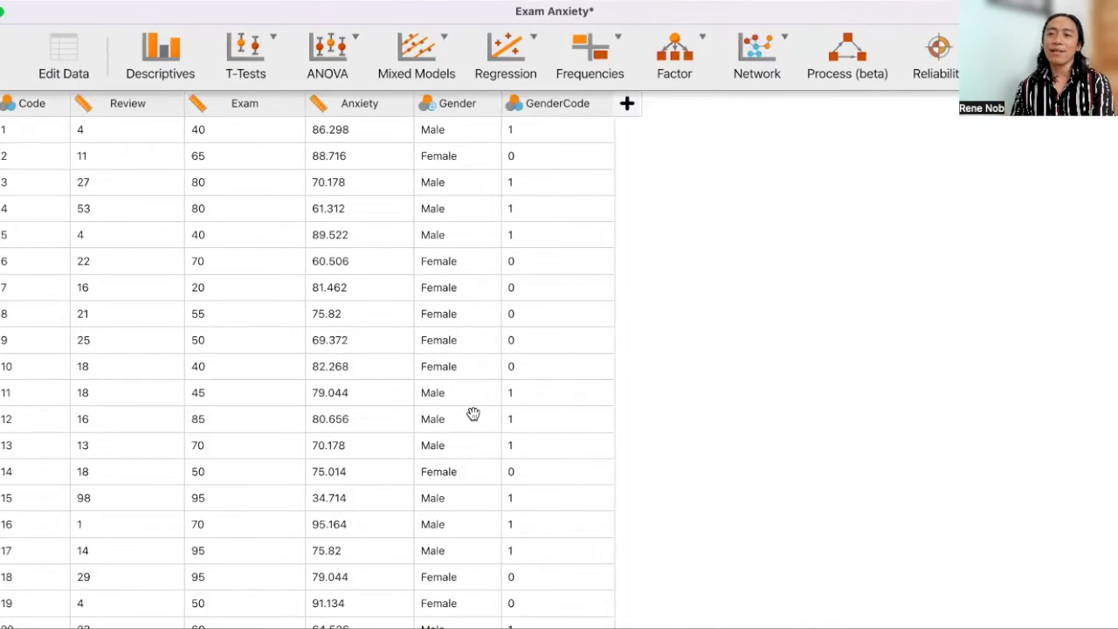
Step: Locate the Exam Anxiety dataset in the Regression category of the data library, and return to the data without opening it
{"action": "left_click", "coordinate": [3, 54]}
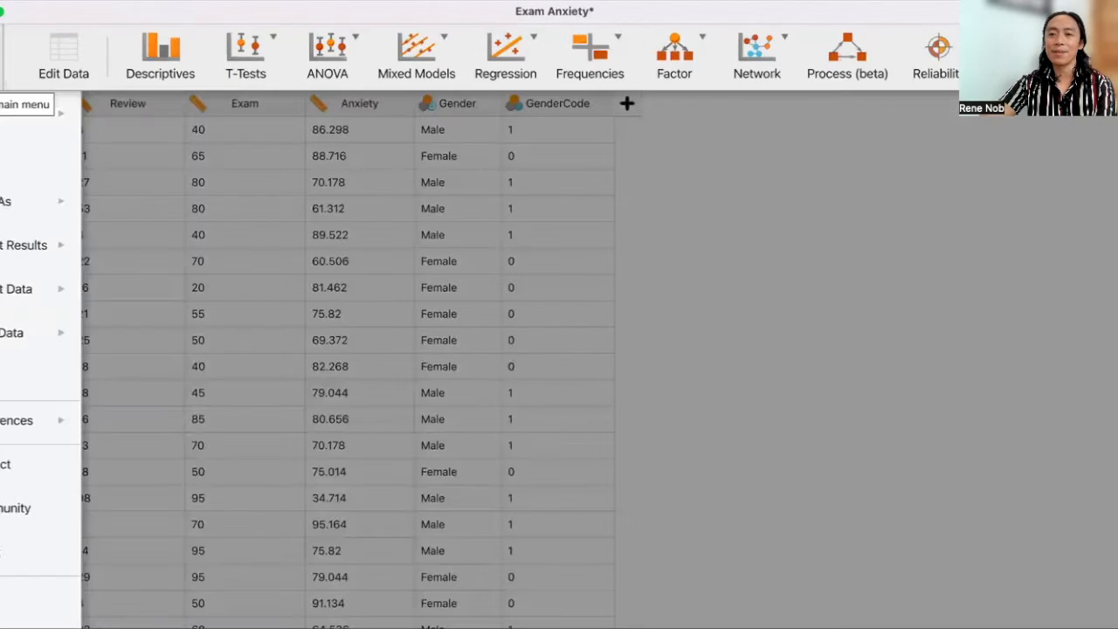
{"action": "left_click", "coordinate": [20, 115]}
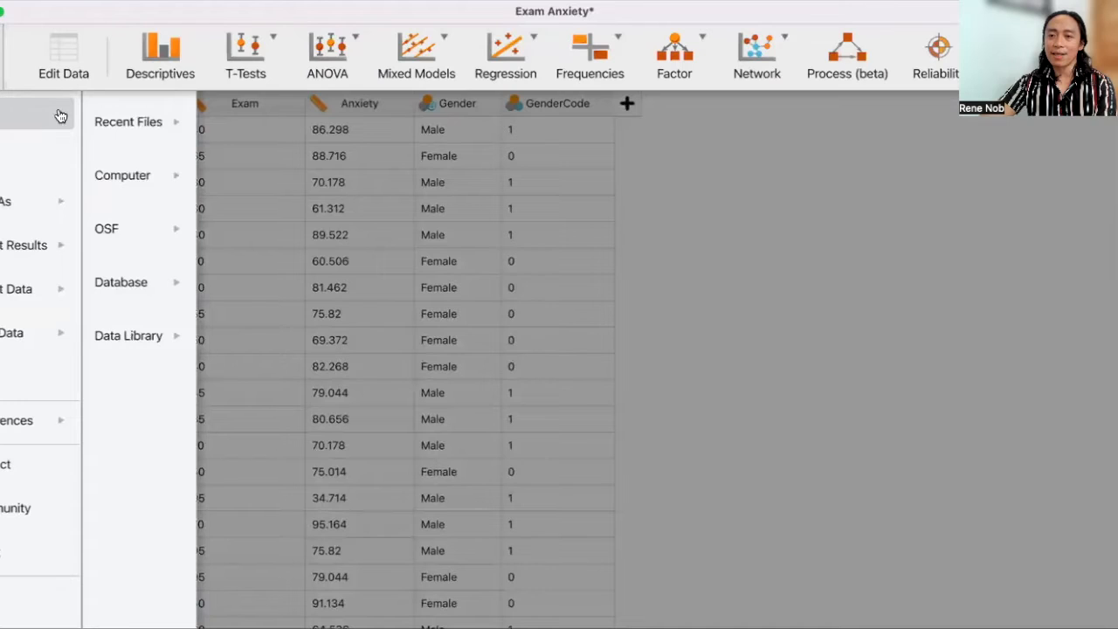
{"action": "left_click", "coordinate": [149, 341]}
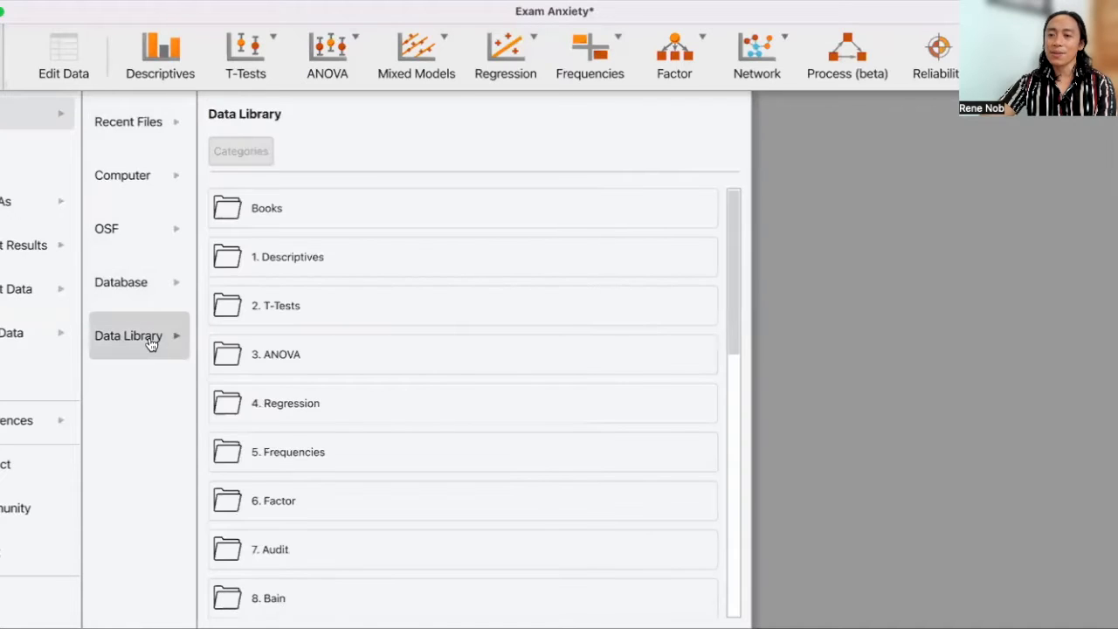
{"action": "scroll", "coordinate": [330, 382], "scroll_direction": "down", "scroll_amount": 1}
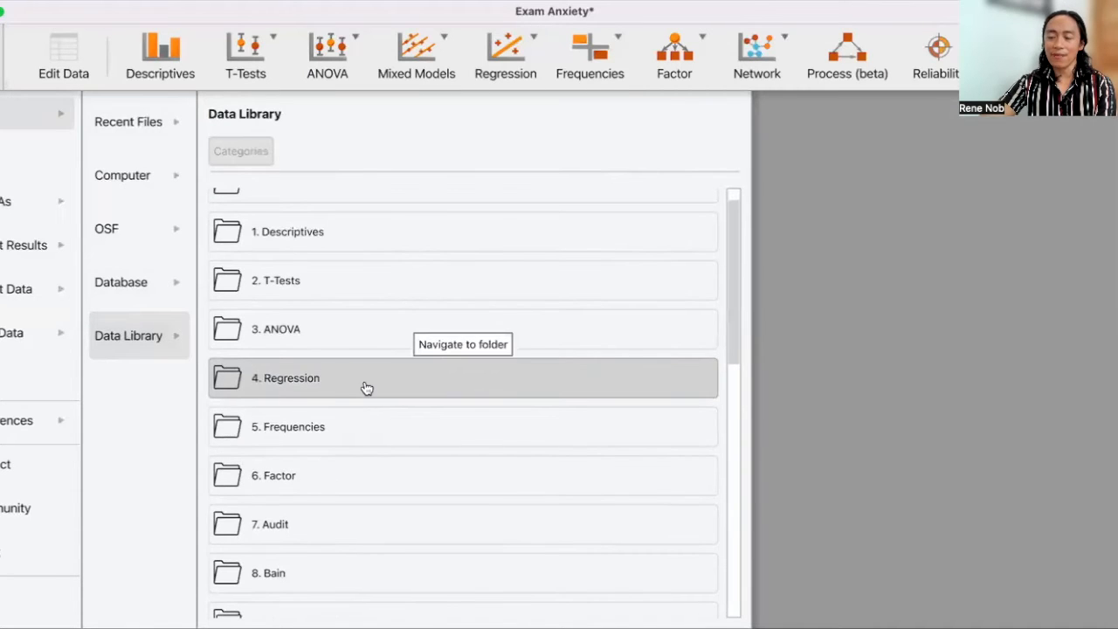
{"action": "left_click", "coordinate": [367, 388]}
{"action": "scroll", "coordinate": [367, 383], "scroll_direction": "down", "scroll_amount": 3}
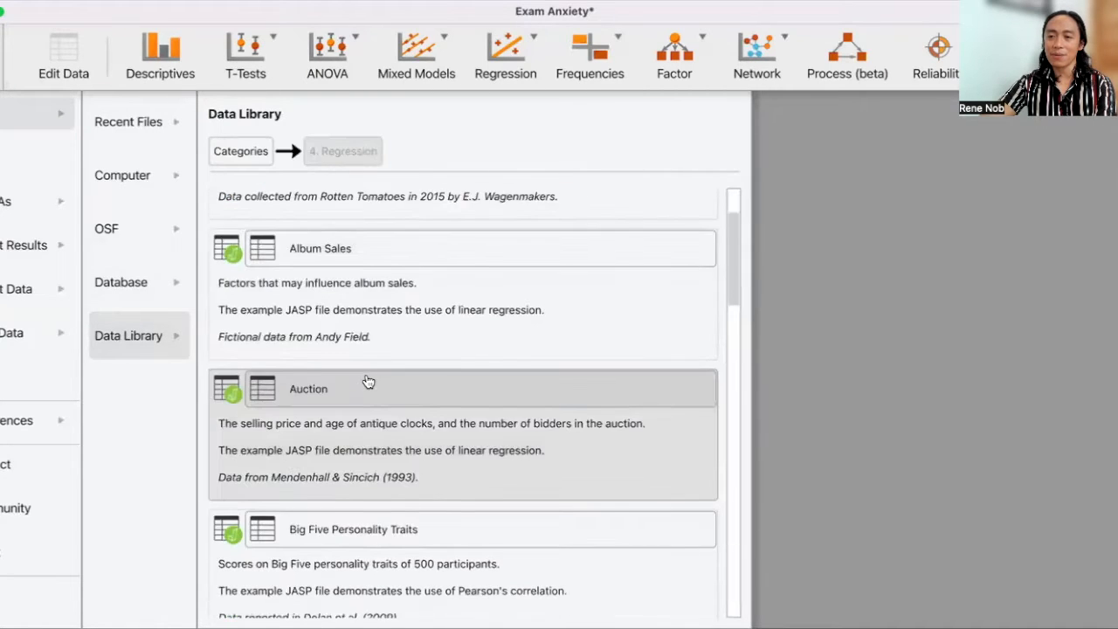
{"action": "scroll", "coordinate": [396, 426], "scroll_direction": "down", "scroll_amount": 5}
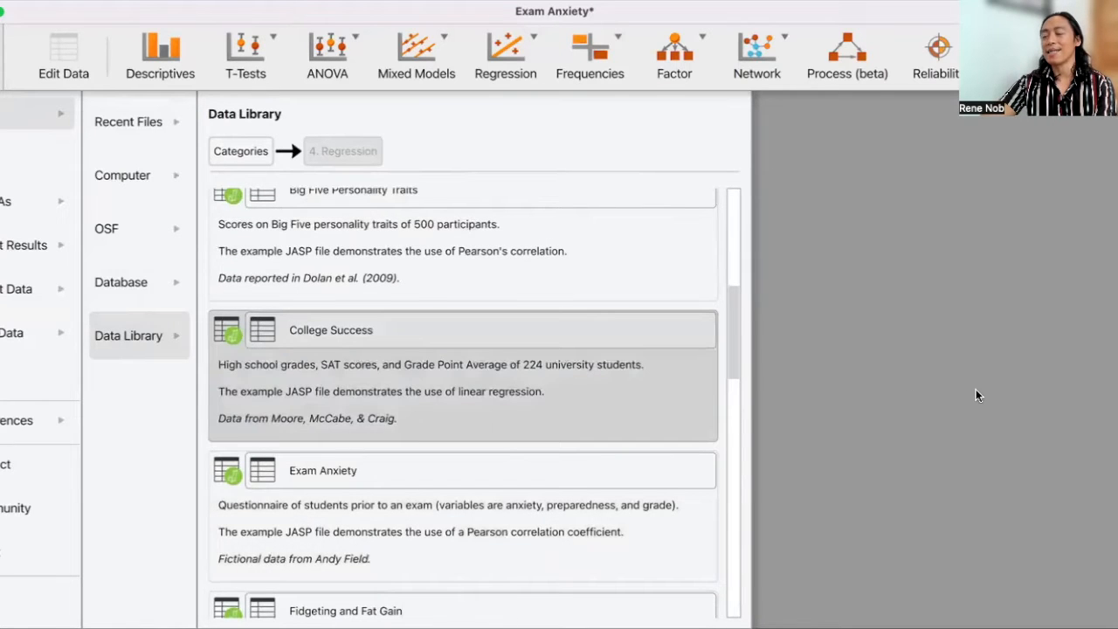
{"action": "left_click", "coordinate": [975, 395]}
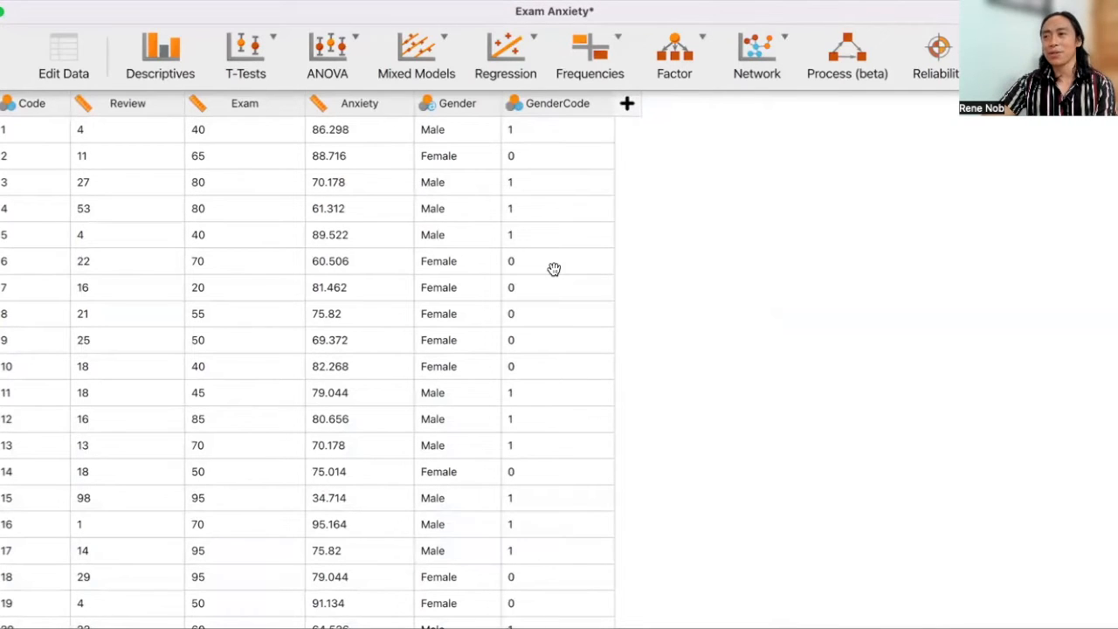
Step: Add a Pearson correlation analysis of Anxiety, Exam and GenderCode, flagging significant correlations instead of reporting significance
{"action": "left_click", "coordinate": [529, 73]}
{"action": "left_click", "coordinate": [506, 142]}
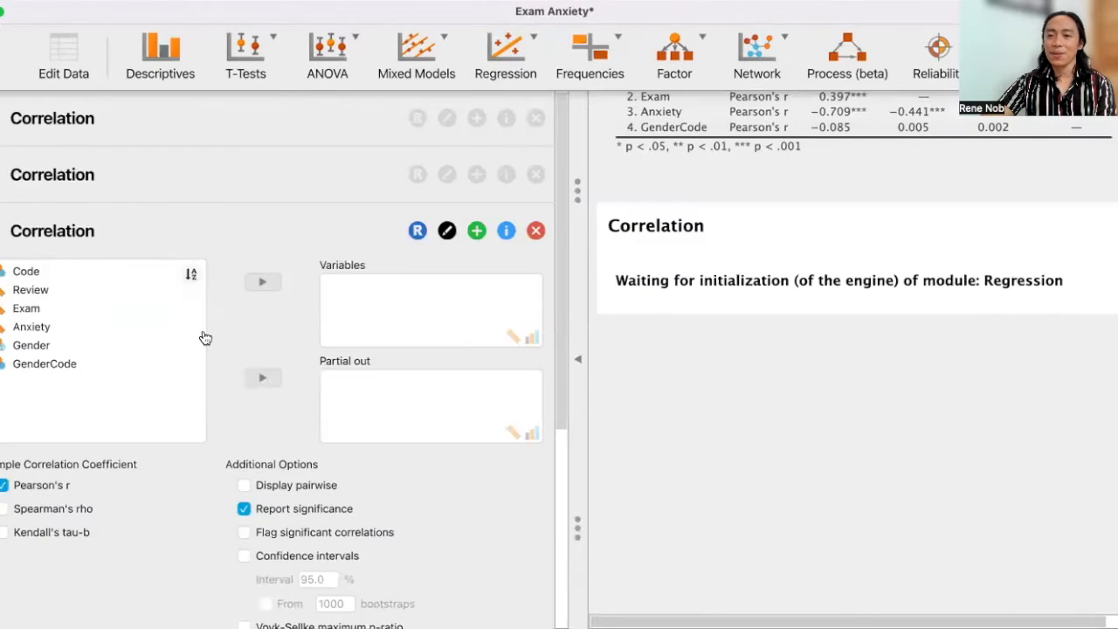
{"action": "double_click", "coordinate": [87, 329]}
{"action": "left_click", "coordinate": [105, 313]}
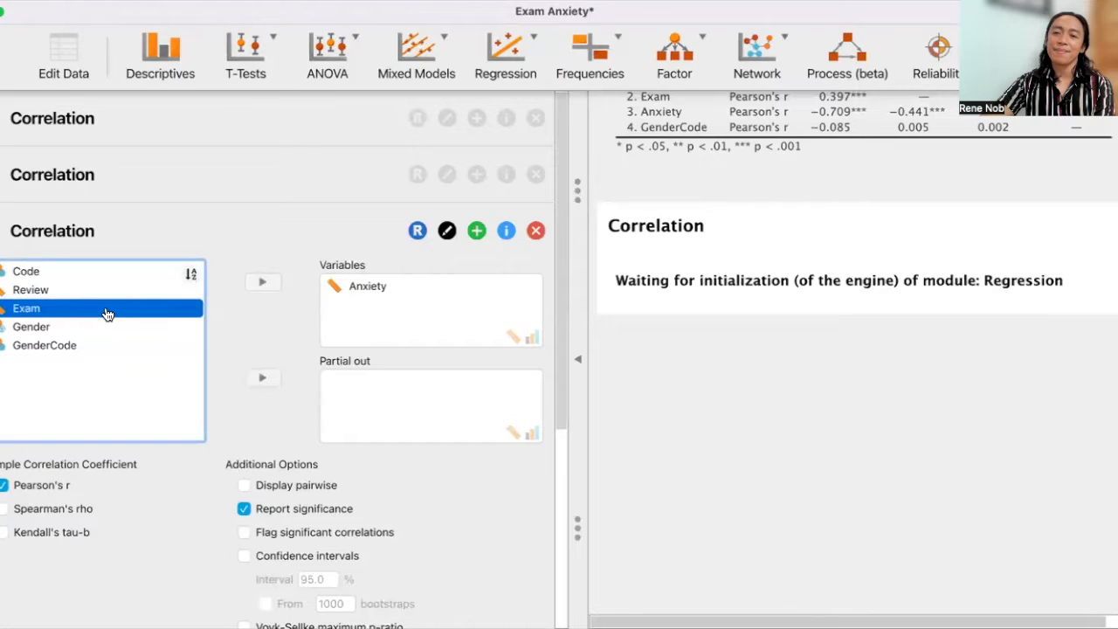
{"action": "left_click", "coordinate": [264, 285]}
{"action": "left_click", "coordinate": [105, 328]}
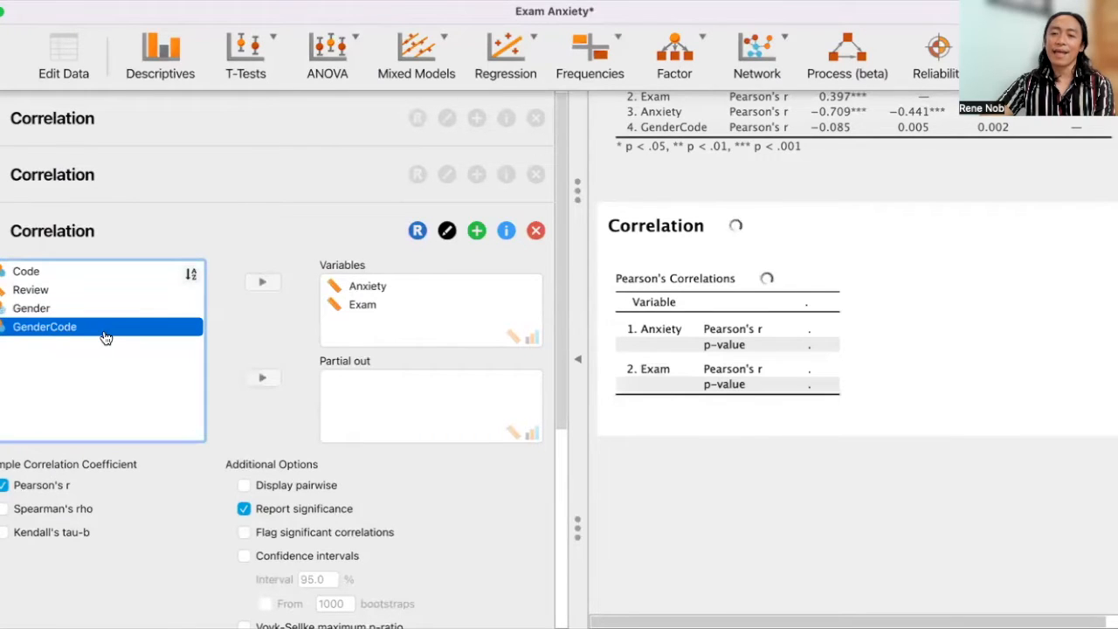
{"action": "left_click", "coordinate": [264, 285]}
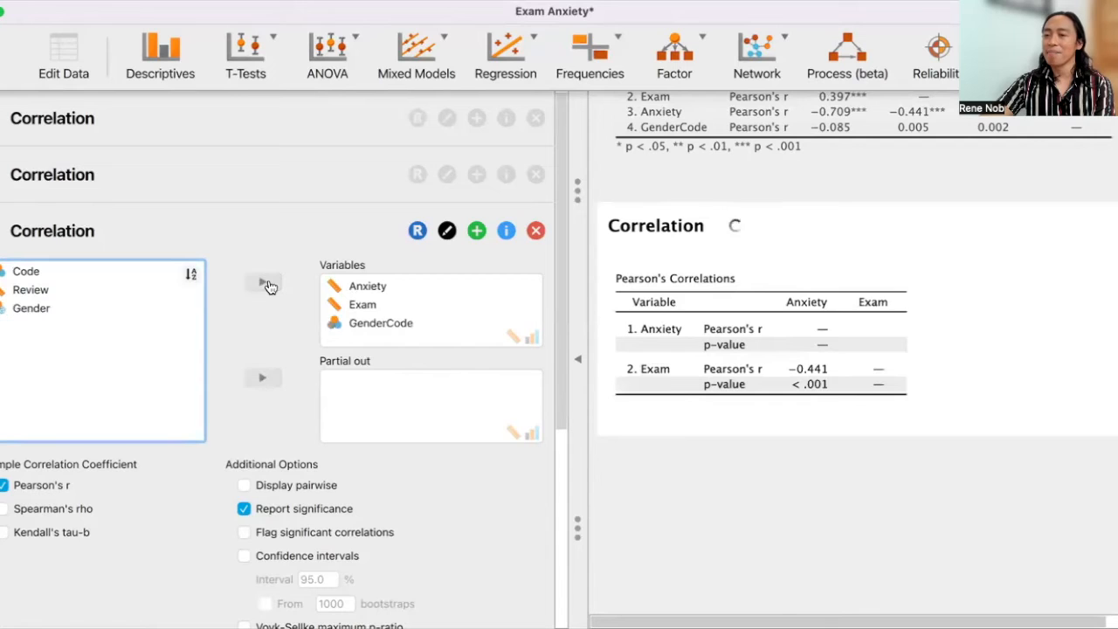
Step: Replace Exam with Review in the variables of the new correlation analysis
{"action": "left_click", "coordinate": [362, 304]}
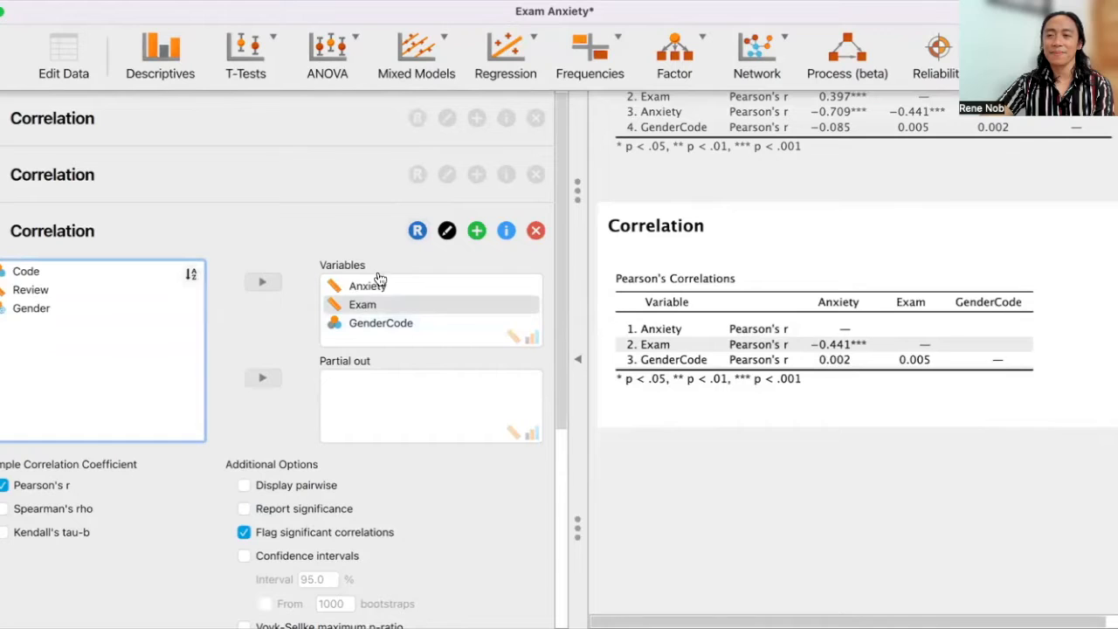
{"action": "left_click", "coordinate": [265, 285]}
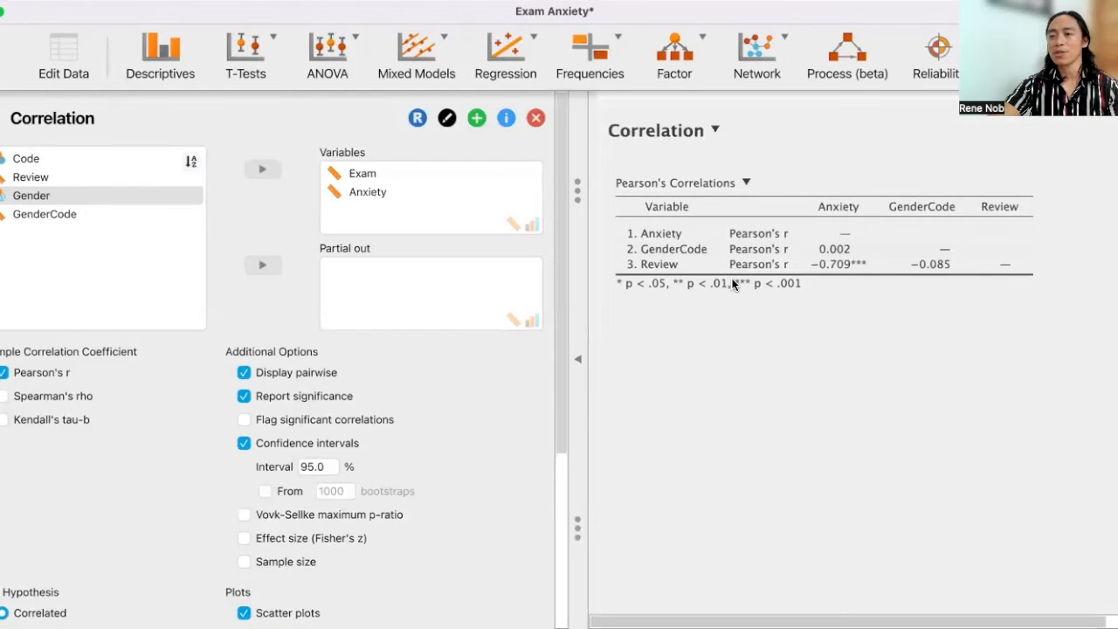
Step: Add a Classical Process Model with Anxiety as the dependent variable and Review as a continuous predictor
{"action": "left_click", "coordinate": [867, 77]}
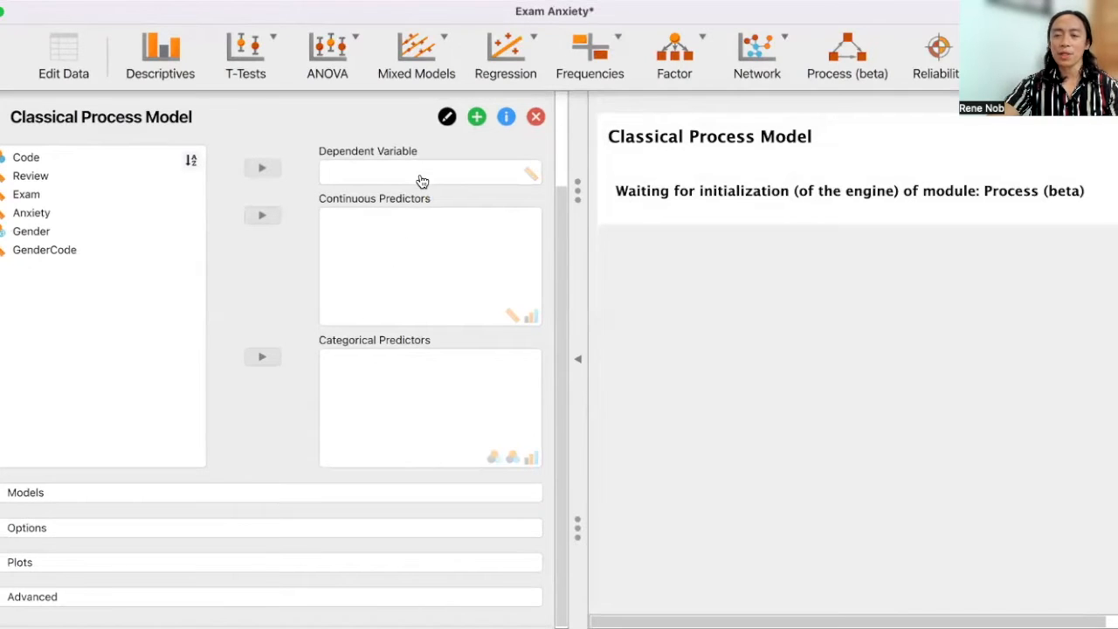
{"action": "left_click", "coordinate": [26, 214]}
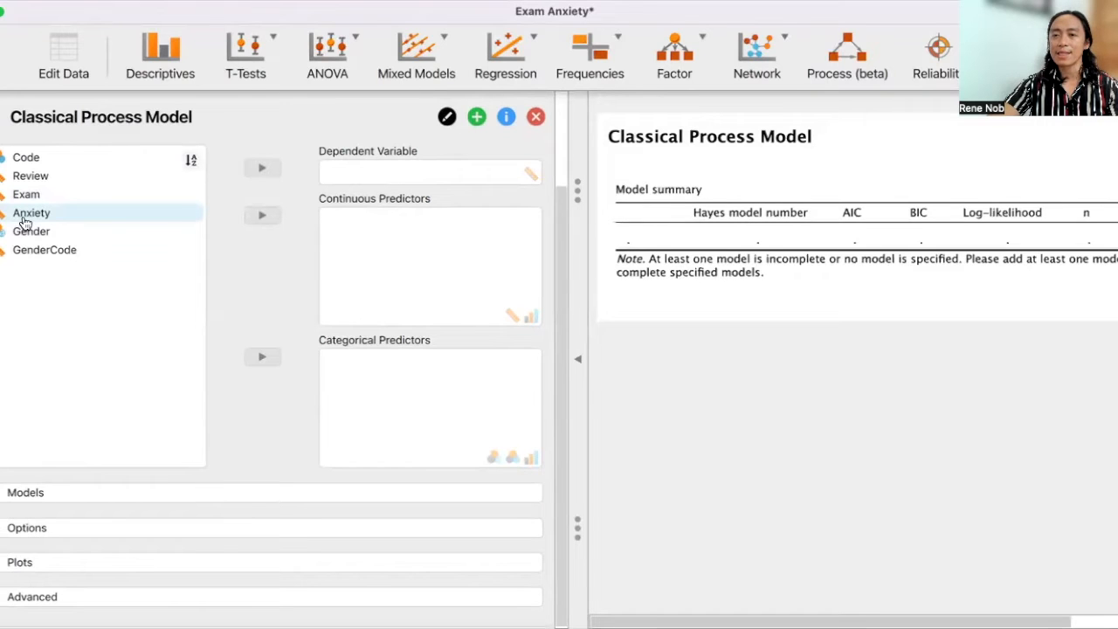
{"action": "left_click", "coordinate": [24, 216]}
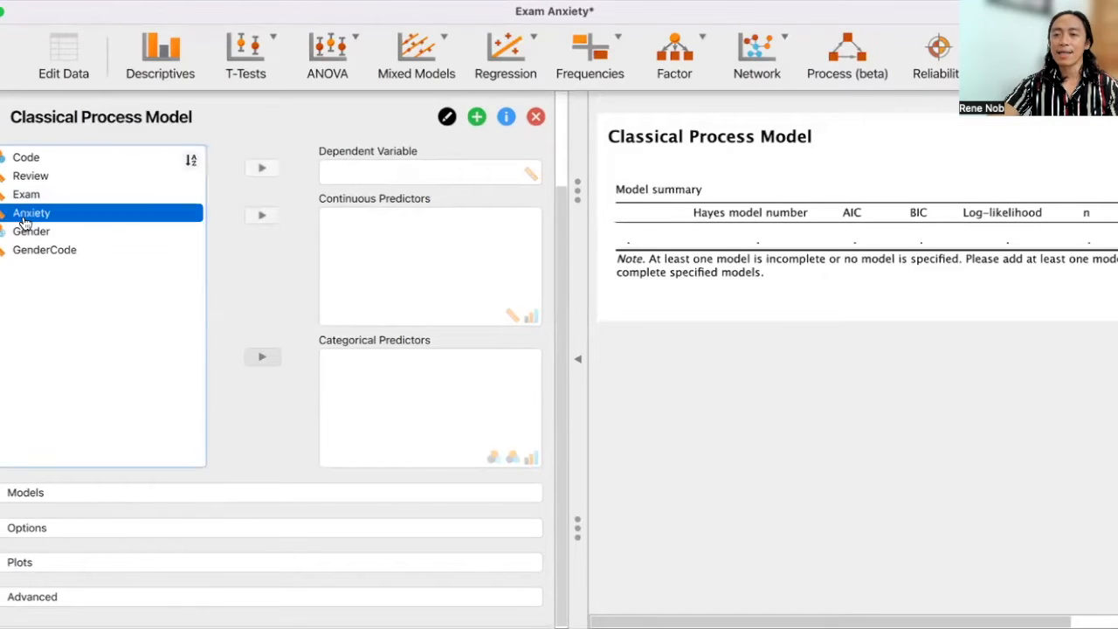
{"action": "left_click", "coordinate": [262, 172]}
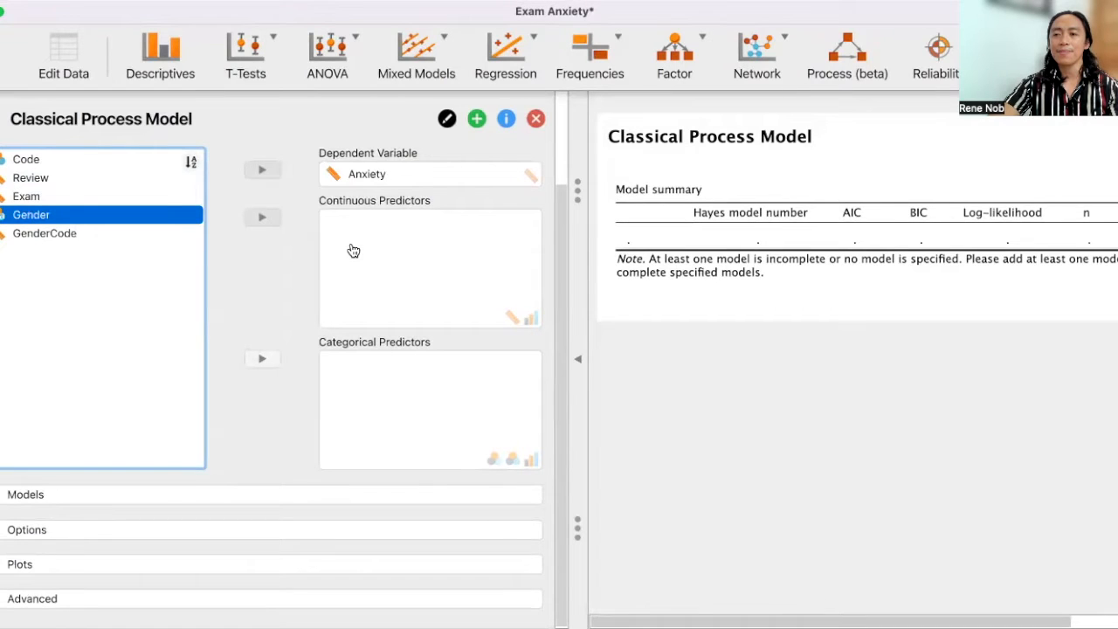
{"action": "left_click", "coordinate": [117, 182]}
{"action": "left_click", "coordinate": [262, 216]}
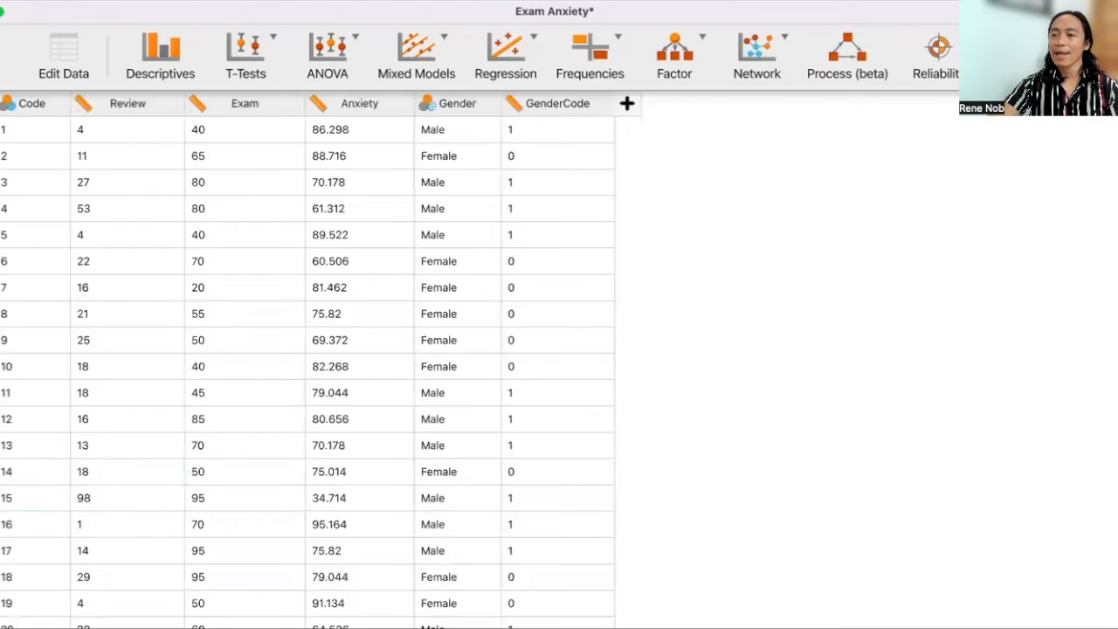
Step: Change the GenderCode column to Nominal and assign it as a categorical predictor in the Classical Process Model
{"action": "left_click", "coordinate": [515, 103]}
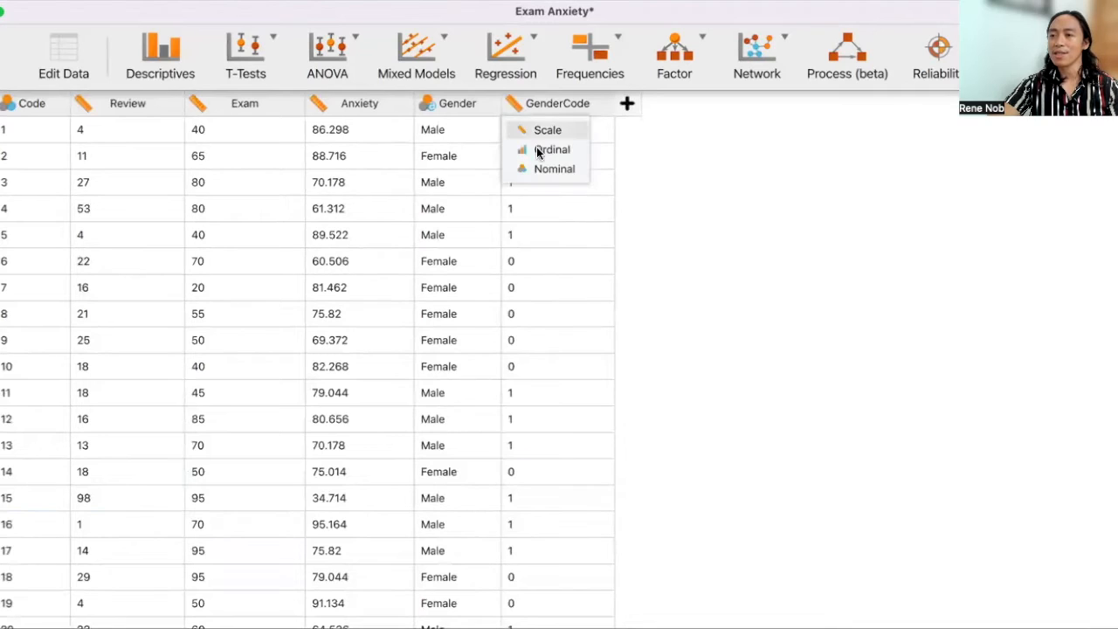
{"action": "left_click", "coordinate": [538, 168]}
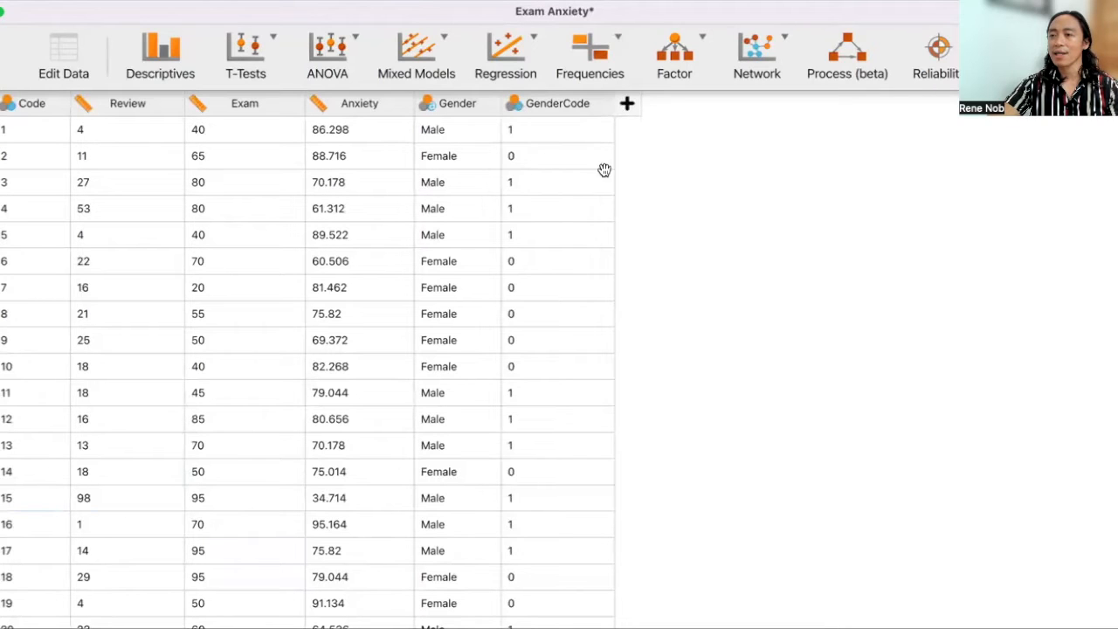
{"action": "left_click", "coordinate": [1113, 360]}
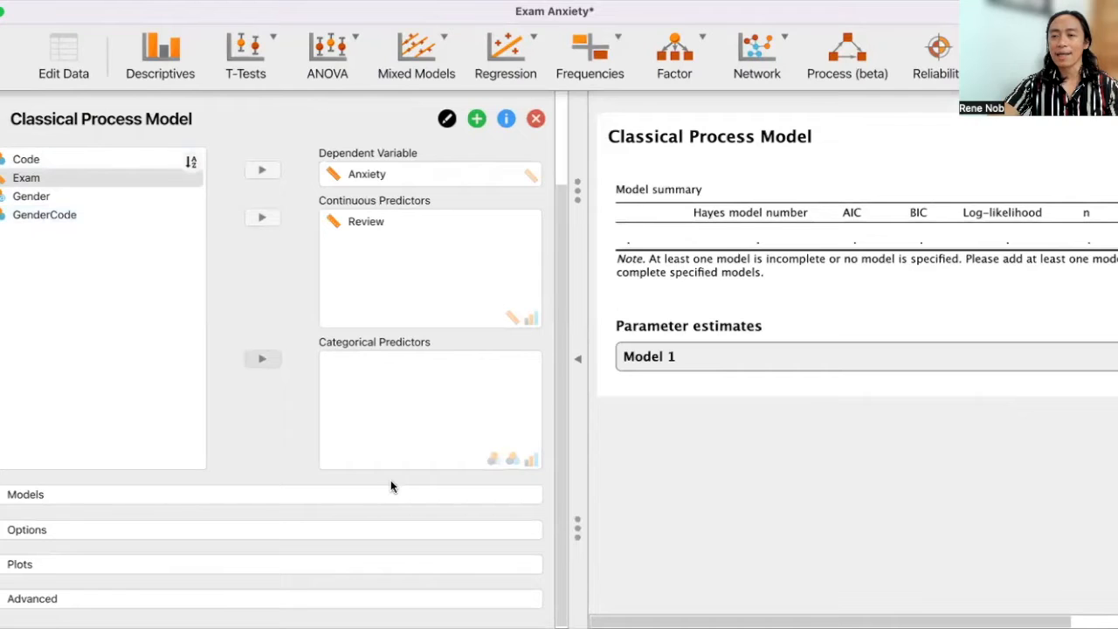
{"action": "left_click", "coordinate": [35, 215]}
{"action": "left_click", "coordinate": [262, 358]}
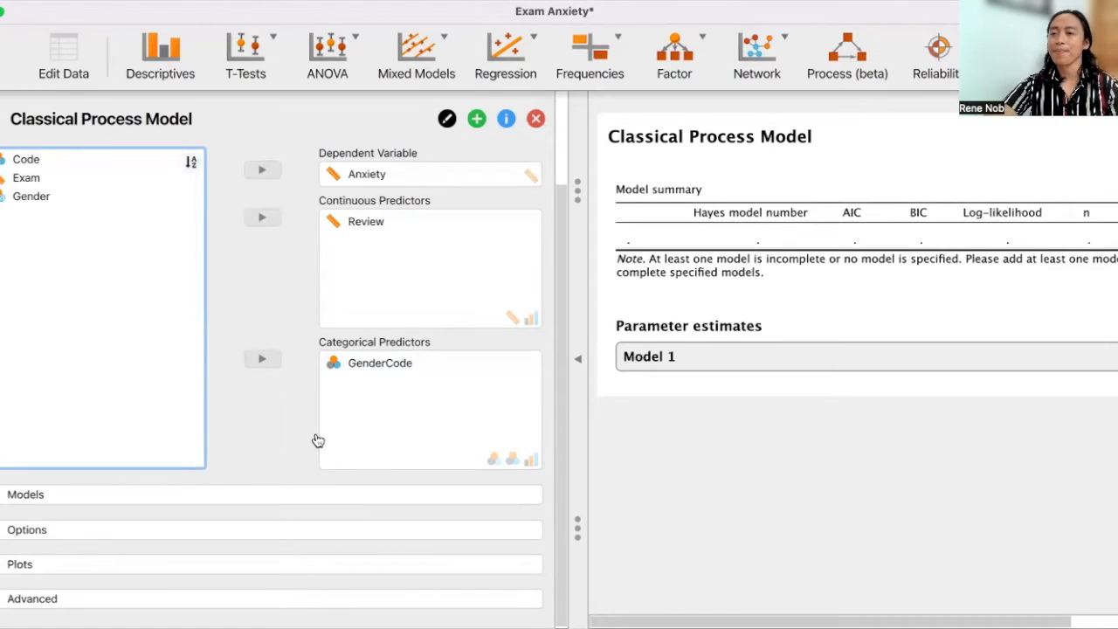
Step: Expand the process model's model specification and set the input type for Model 1 to Model number
{"action": "scroll", "coordinate": [829, 418], "scroll_direction": "down", "scroll_amount": 1}
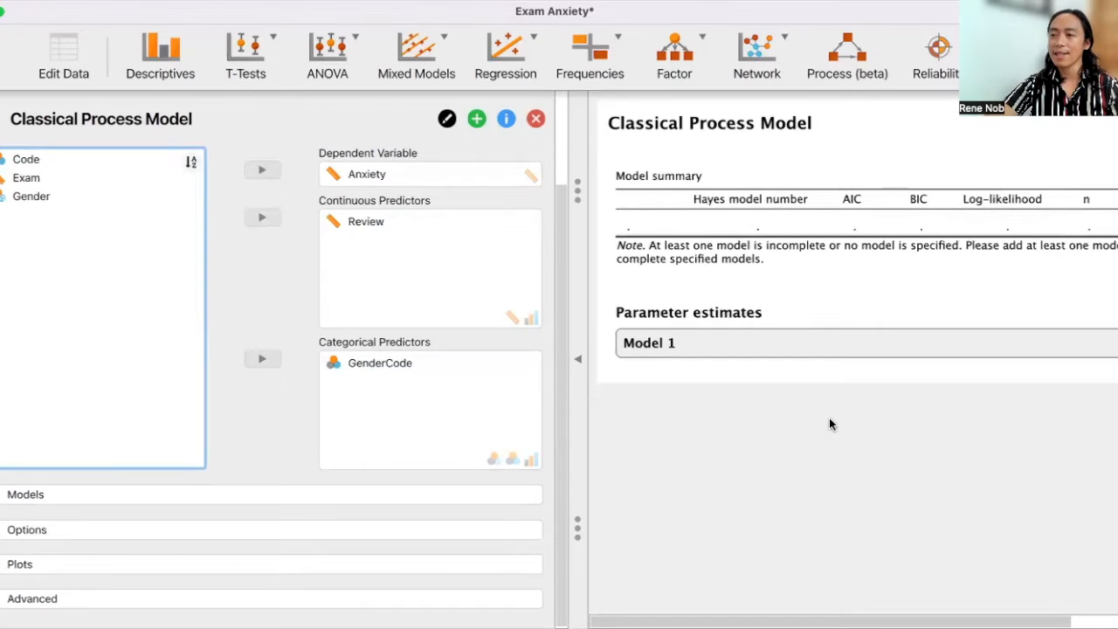
{"action": "left_click", "coordinate": [262, 495]}
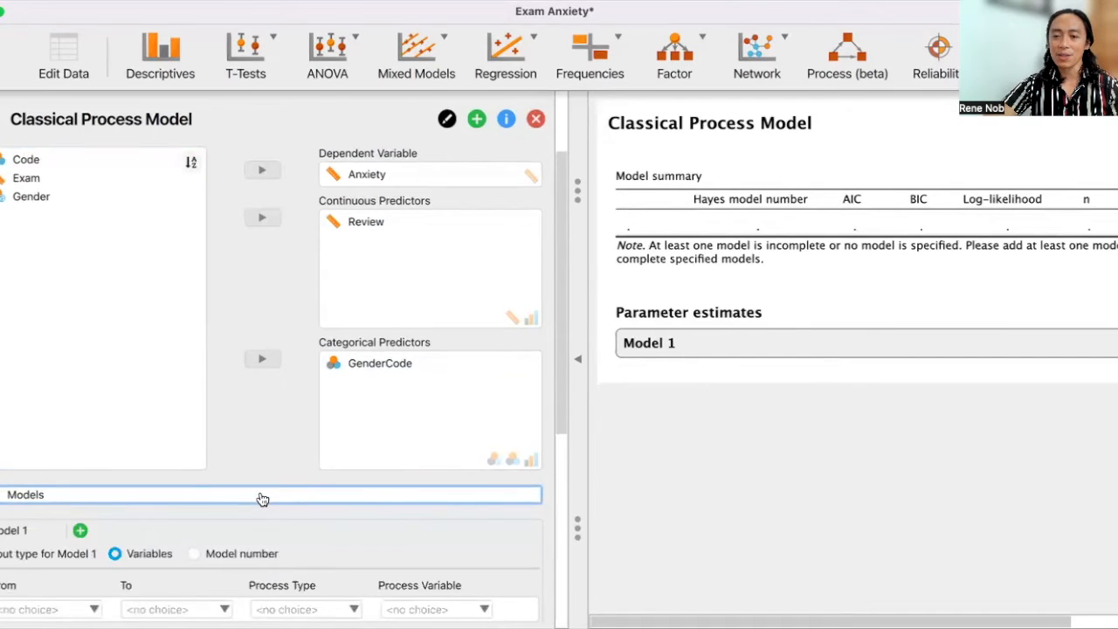
{"action": "scroll", "coordinate": [267, 375], "scroll_direction": "down", "scroll_amount": 3}
{"action": "scroll", "coordinate": [269, 375], "scroll_direction": "down", "scroll_amount": 2}
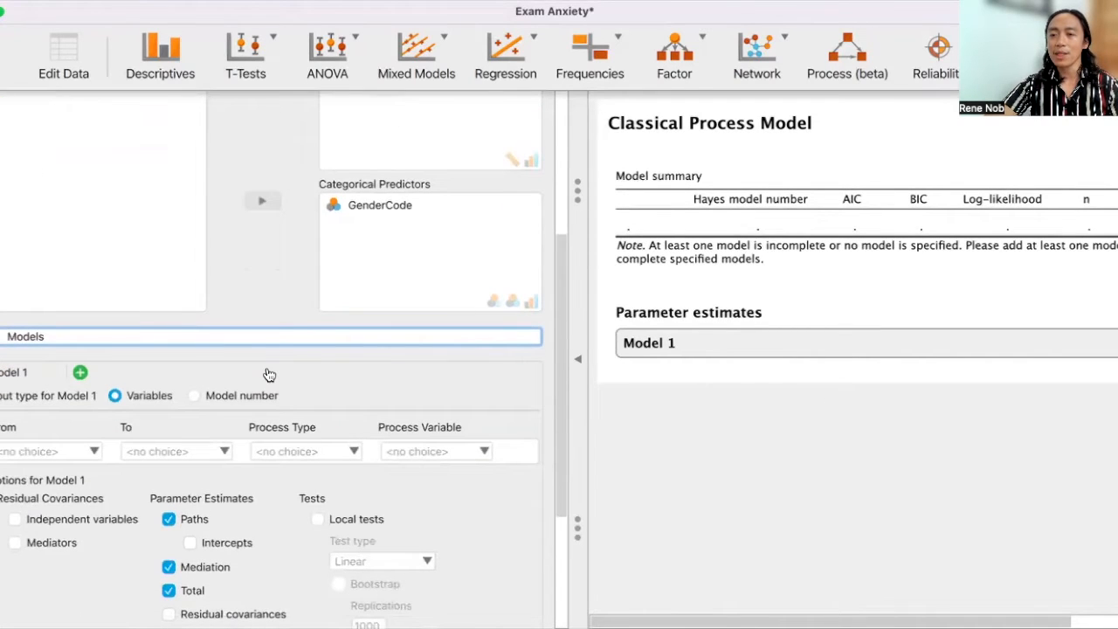
{"action": "scroll", "coordinate": [269, 375], "scroll_direction": "down", "scroll_amount": 2}
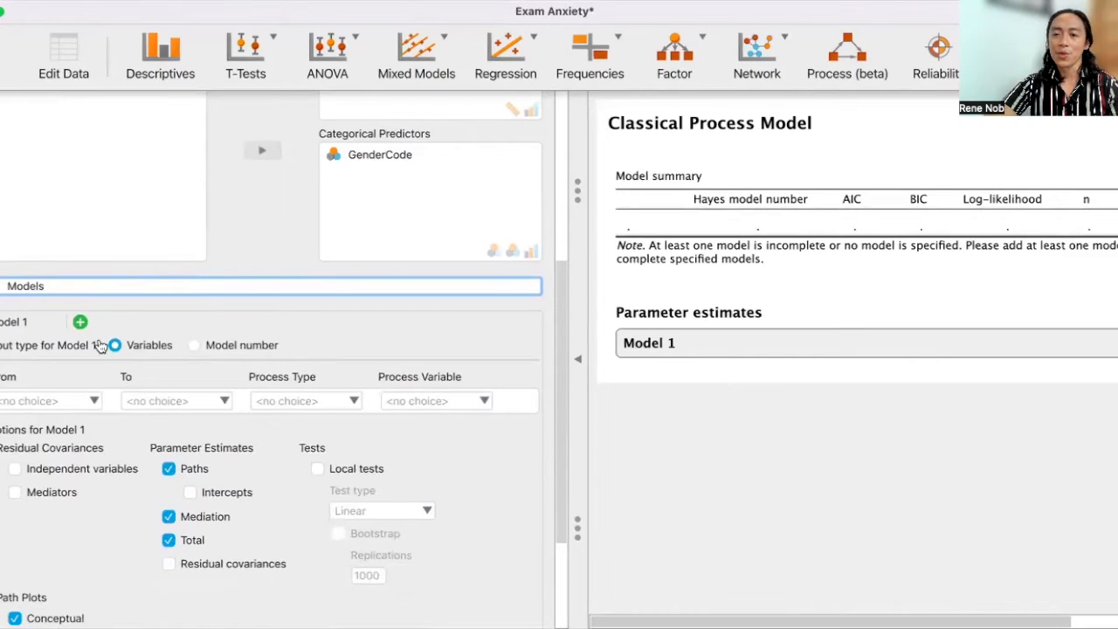
{"action": "scroll", "coordinate": [151, 362], "scroll_direction": "down", "scroll_amount": 1}
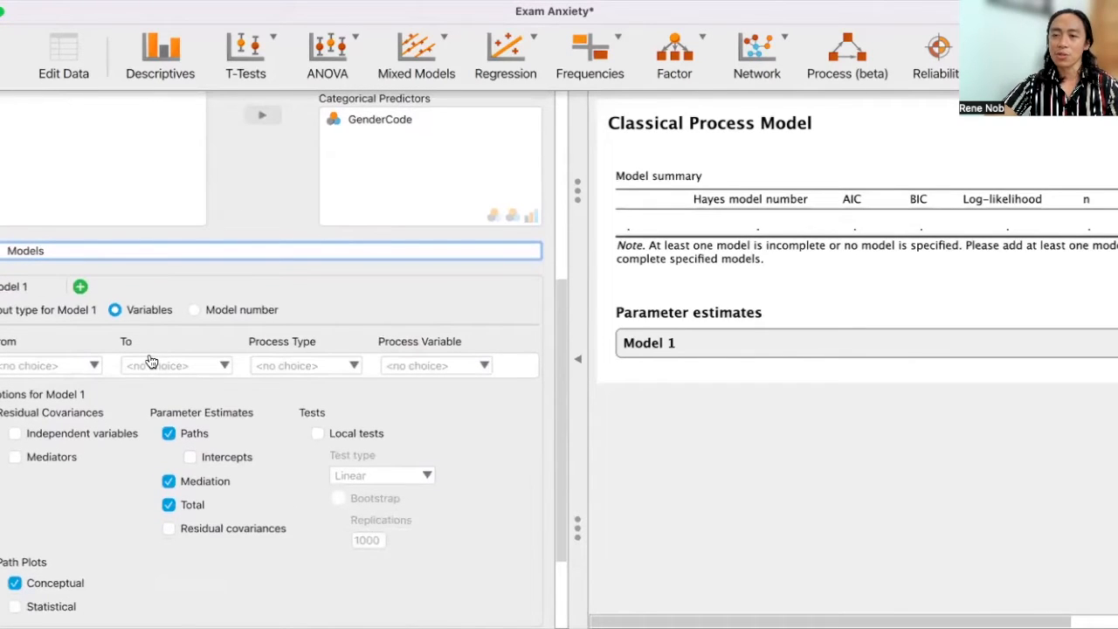
{"action": "left_click", "coordinate": [117, 315]}
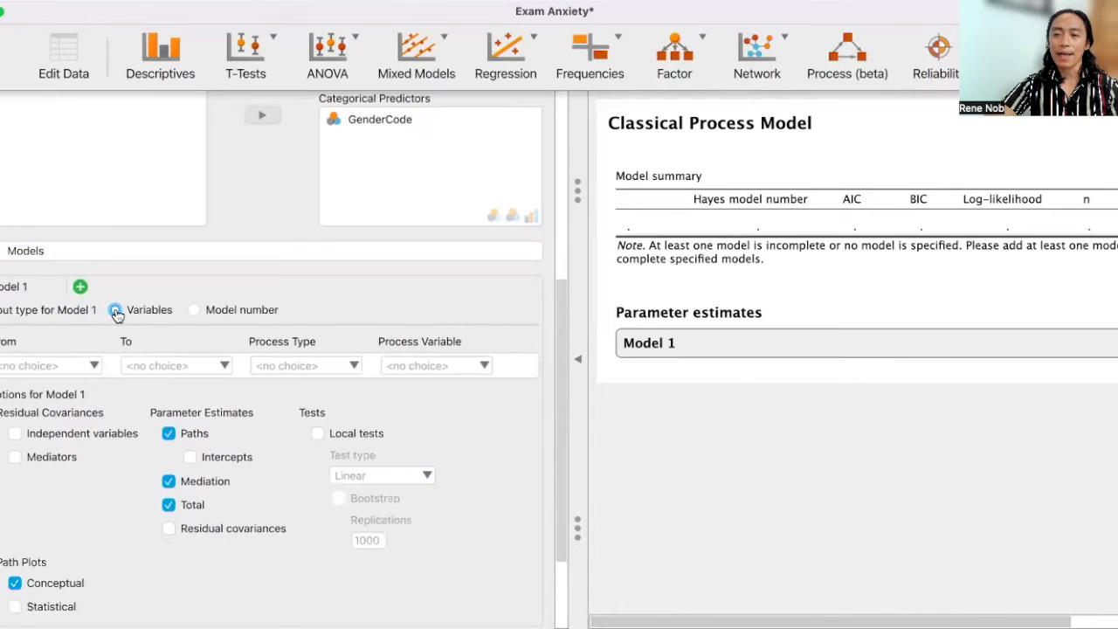
{"action": "left_click", "coordinate": [195, 311]}
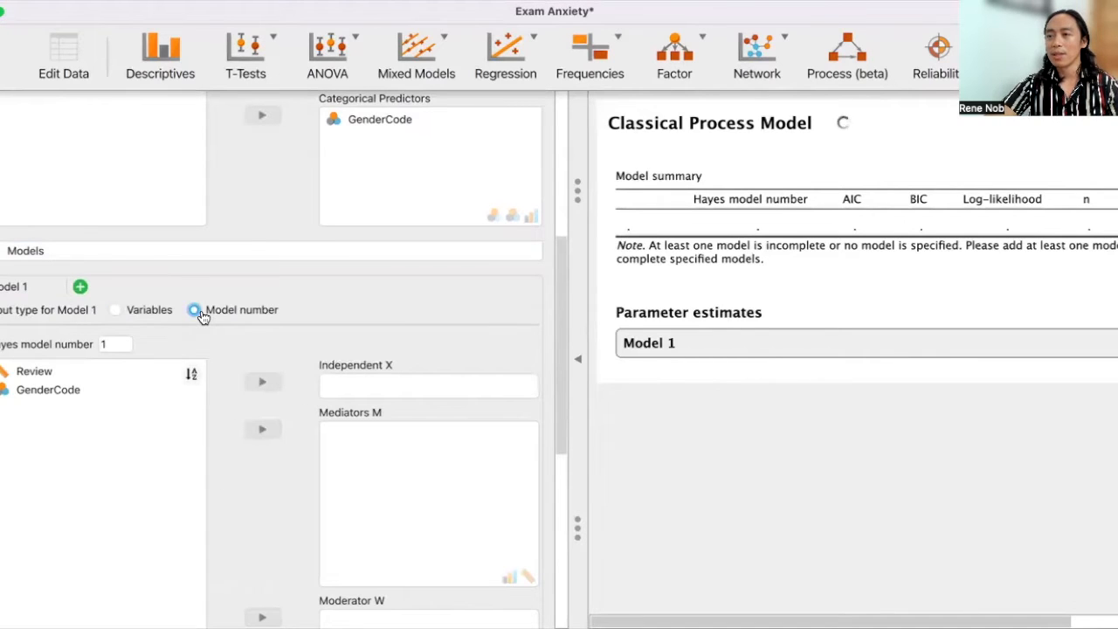
{"action": "scroll", "coordinate": [406, 333], "scroll_direction": "down", "scroll_amount": 1}
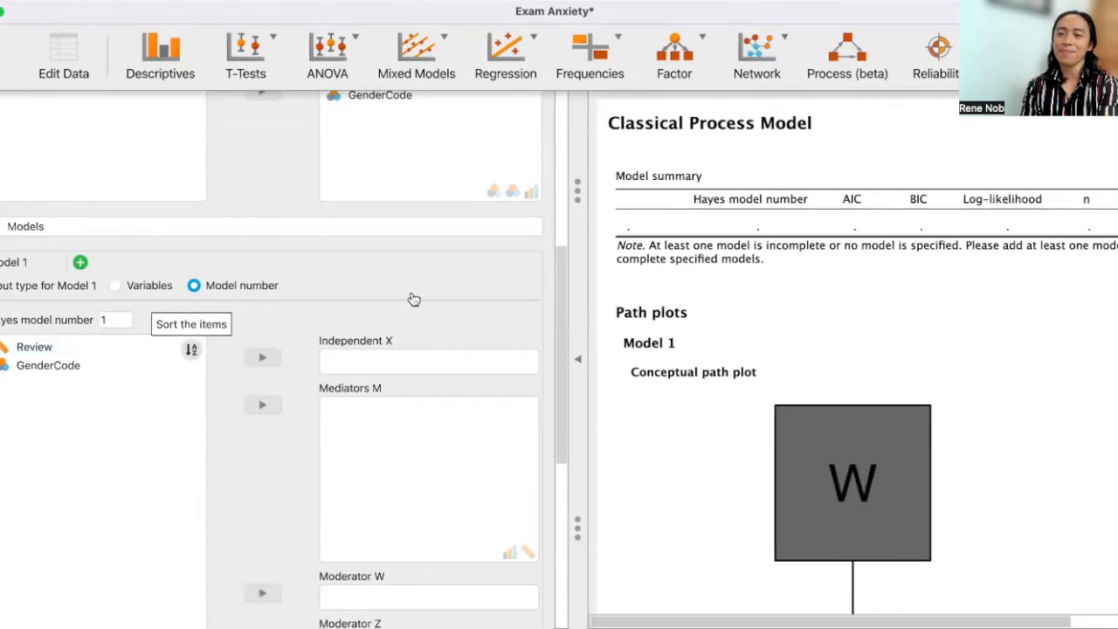
Step: Assign Review as the Independent X and GenderCode as the Moderator W for Hayes model number 1
{"action": "scroll", "coordinate": [427, 321], "scroll_direction": "down", "scroll_amount": 1}
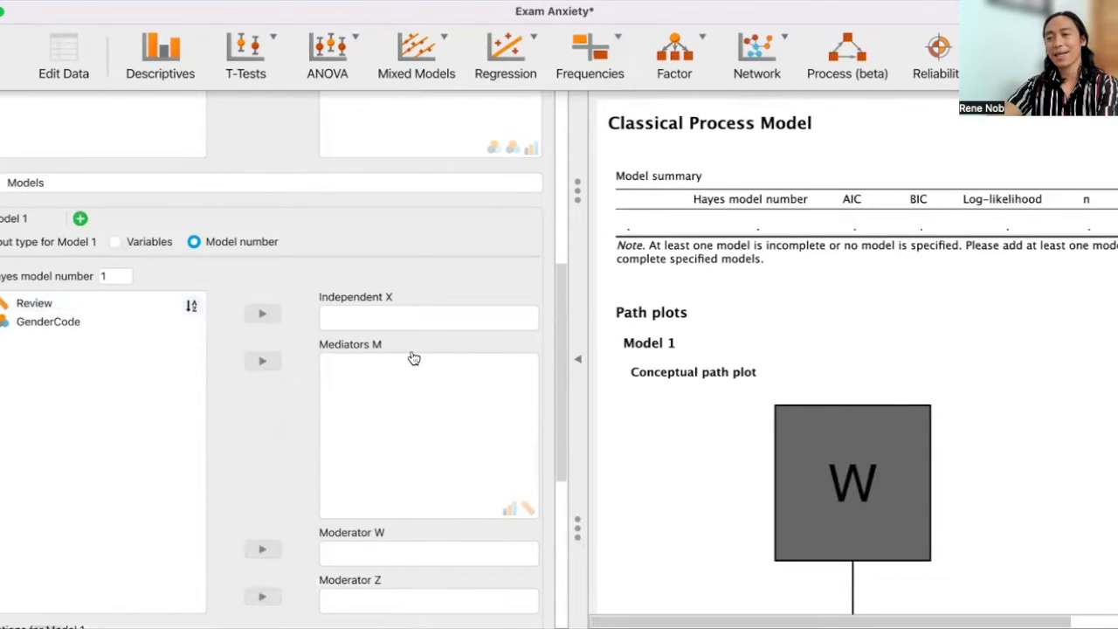
{"action": "left_click", "coordinate": [39, 321]}
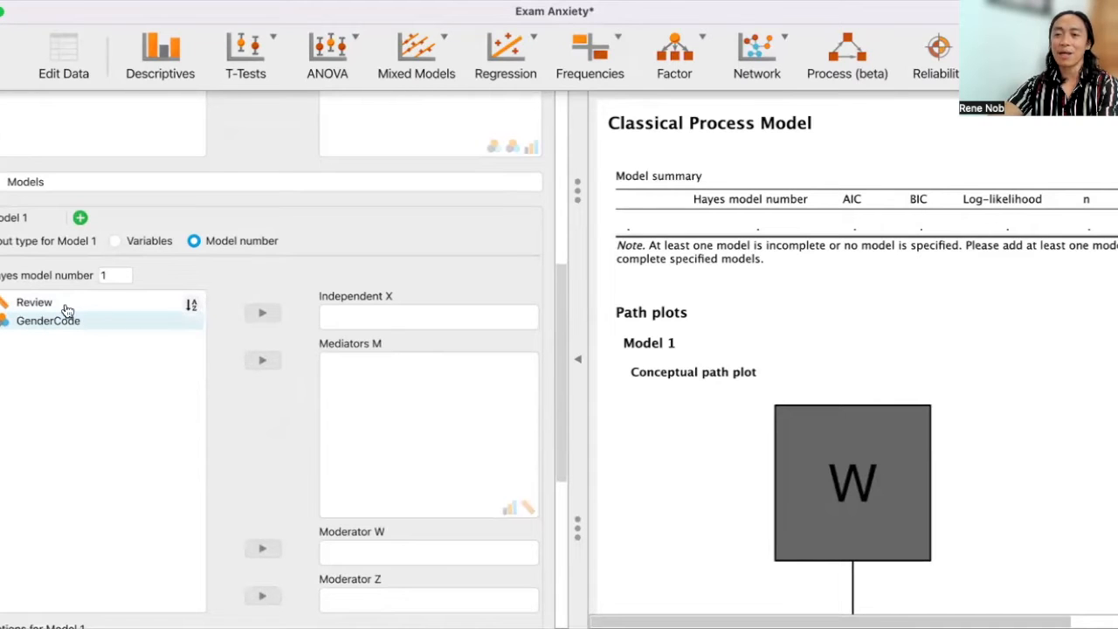
{"action": "left_click", "coordinate": [65, 304]}
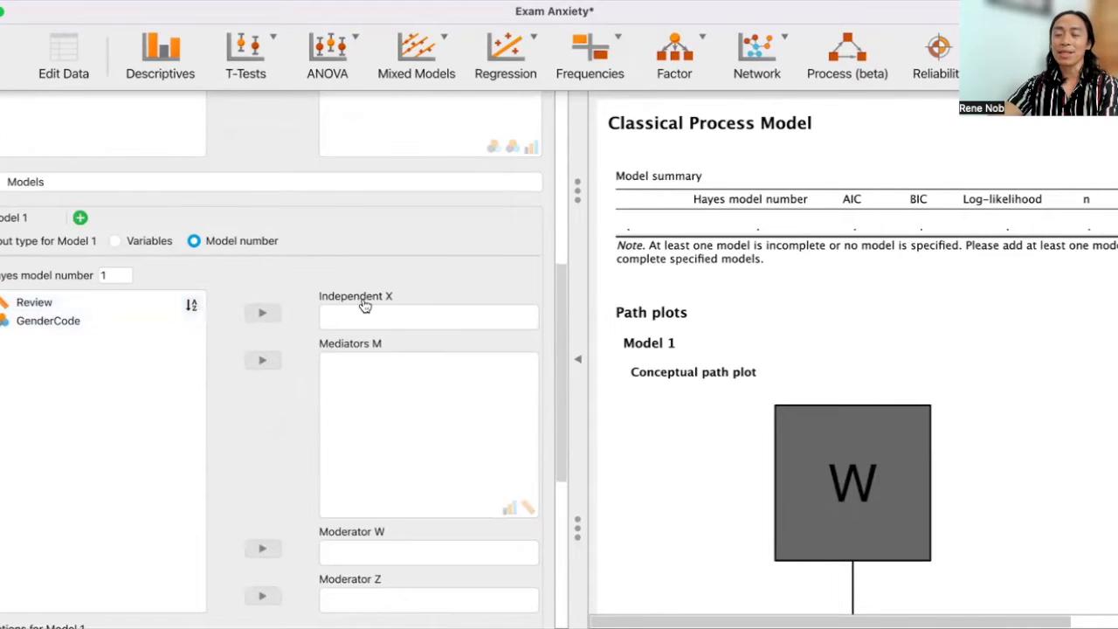
{"action": "scroll", "coordinate": [365, 306], "scroll_direction": "up", "scroll_amount": 3}
{"action": "scroll", "coordinate": [267, 200], "scroll_direction": "up", "scroll_amount": 3}
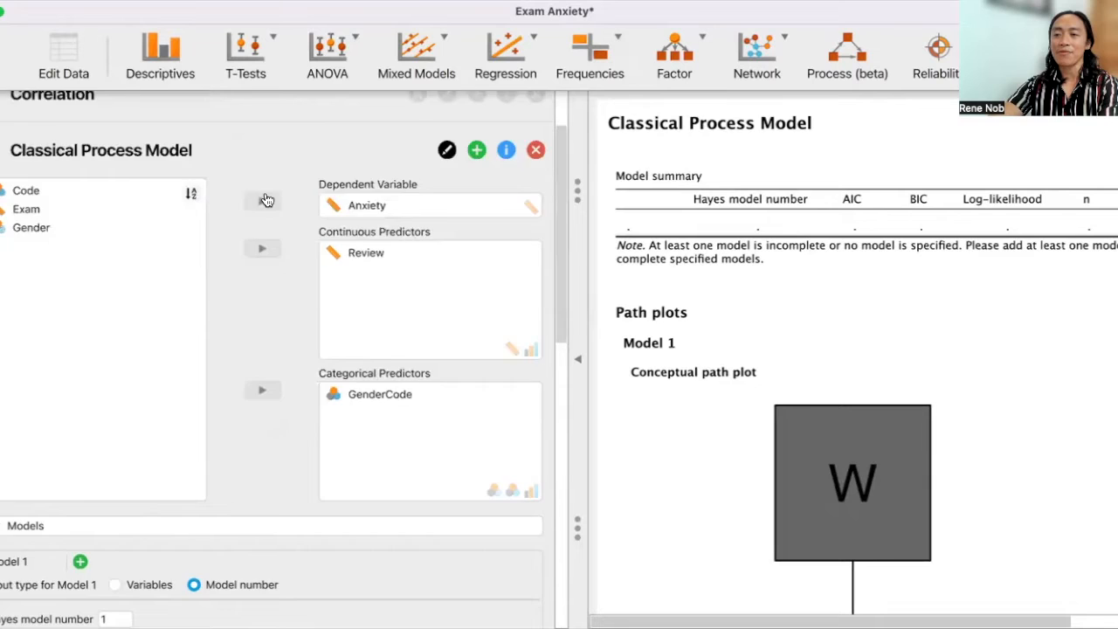
{"action": "scroll", "coordinate": [267, 200], "scroll_direction": "up", "scroll_amount": 2}
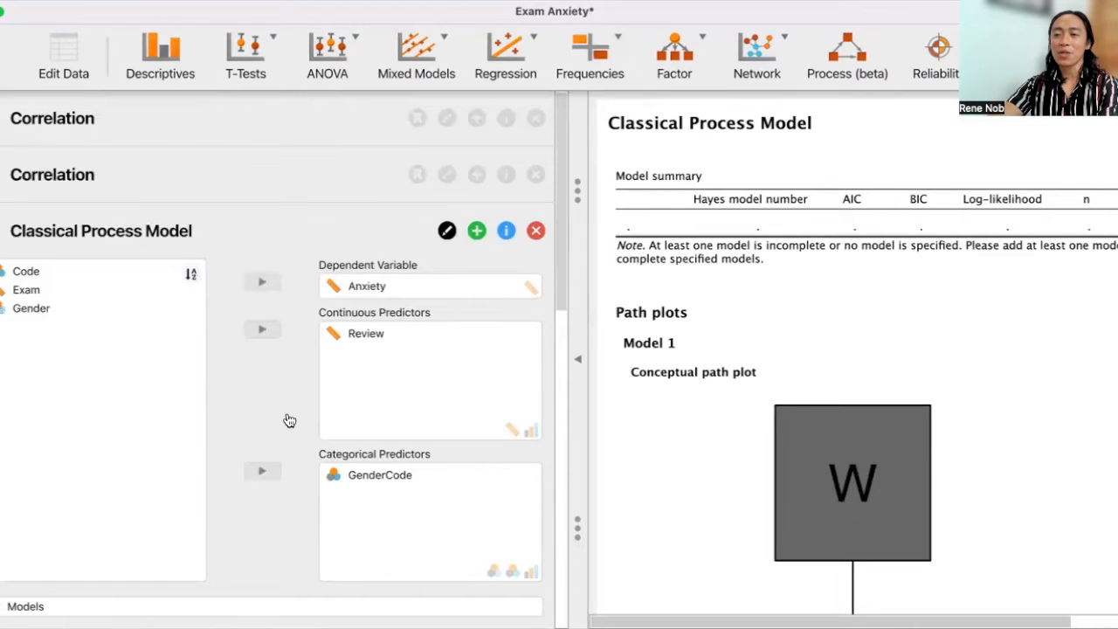
{"action": "scroll", "coordinate": [289, 421], "scroll_direction": "down", "scroll_amount": 8}
{"action": "scroll", "coordinate": [289, 420], "scroll_direction": "up", "scroll_amount": 7}
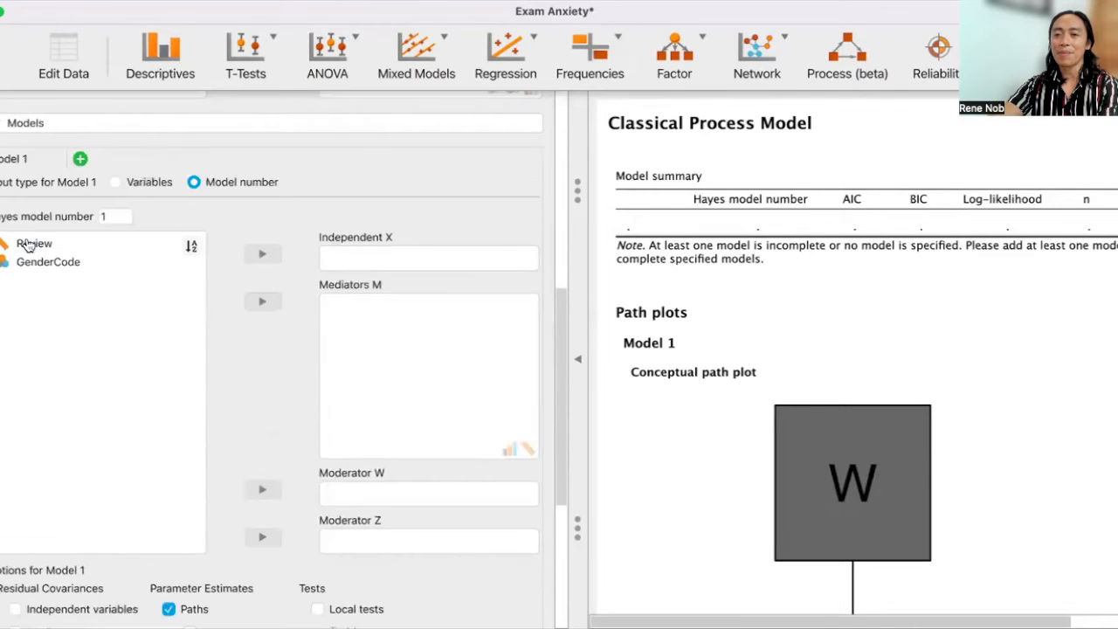
{"action": "left_click", "coordinate": [27, 245]}
{"action": "left_click", "coordinate": [28, 244]}
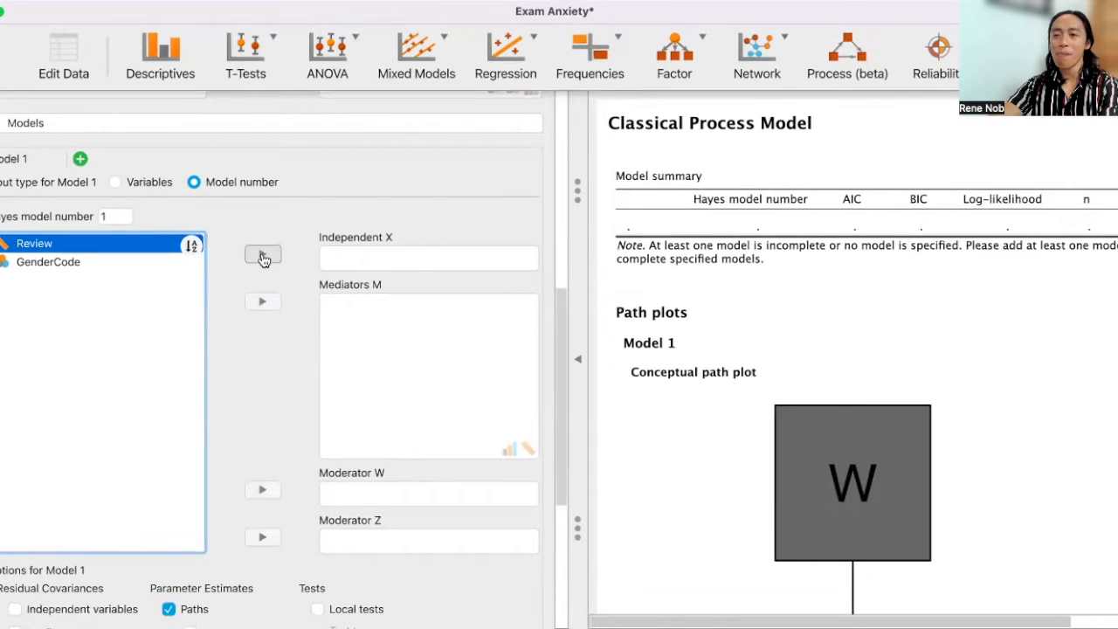
{"action": "left_click", "coordinate": [263, 255]}
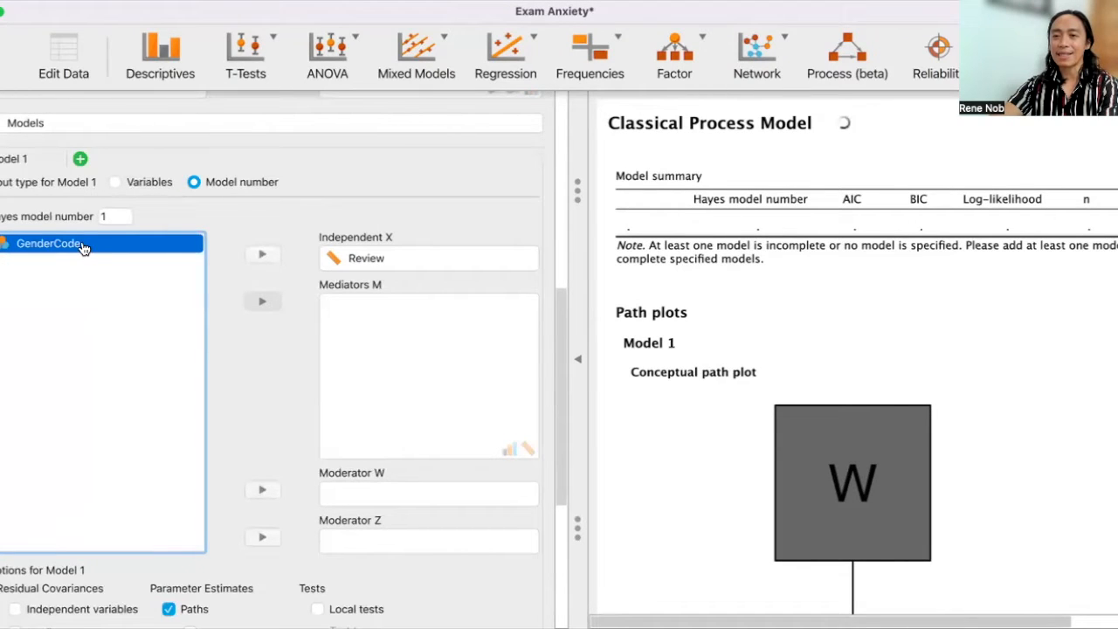
{"action": "left_click", "coordinate": [261, 492]}
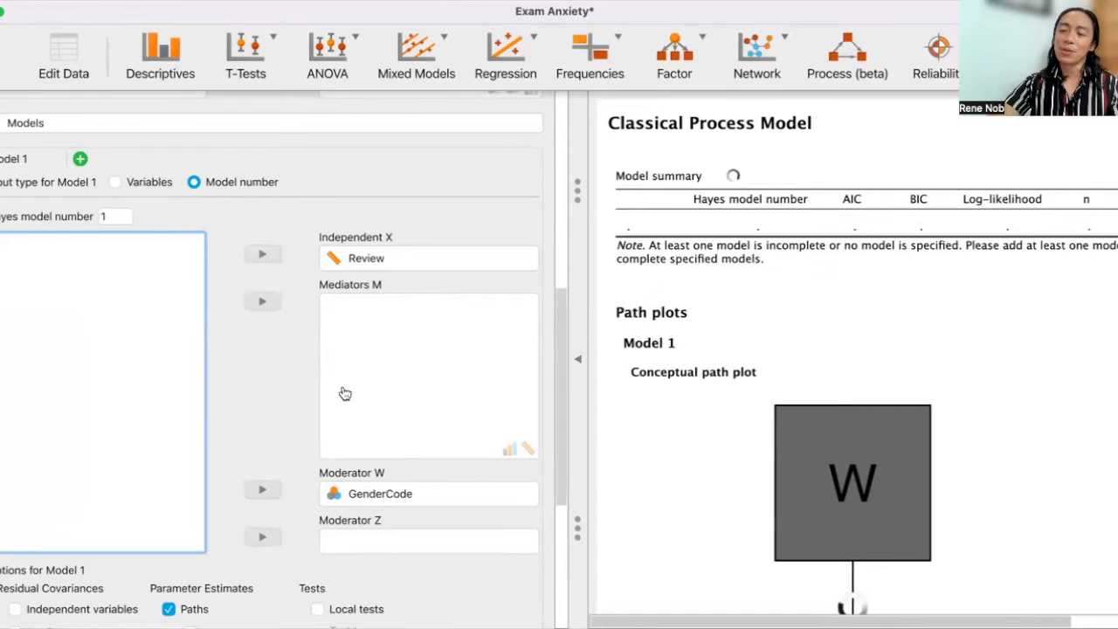
Step: Expand the process model's additional options, set the estimates to Standardized, and show the plot settings
{"action": "scroll", "coordinate": [237, 462], "scroll_direction": "down", "scroll_amount": 4}
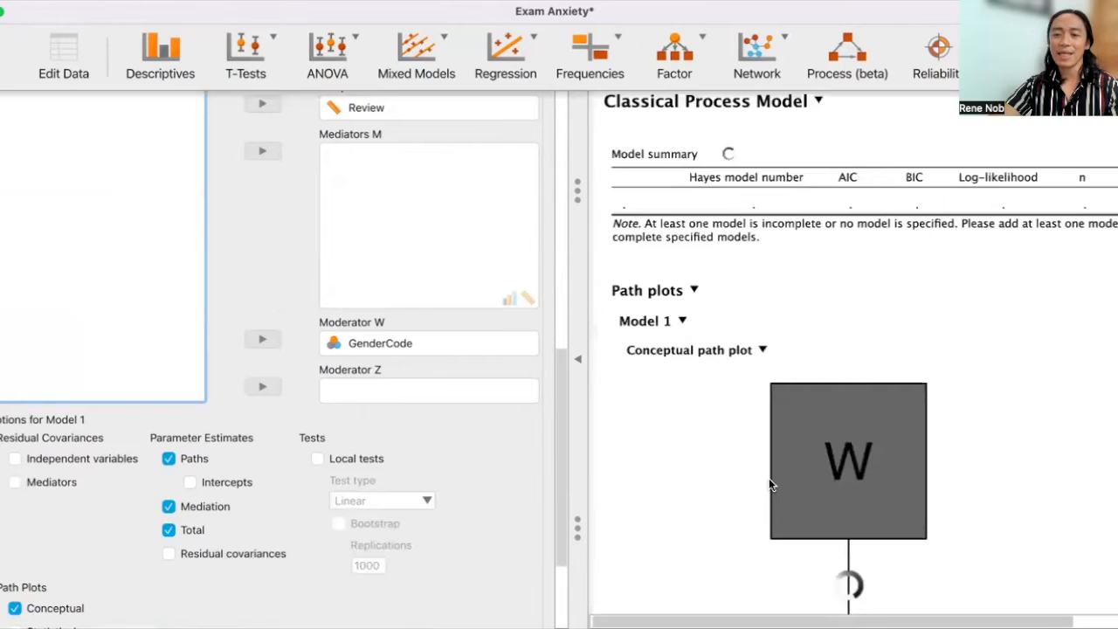
{"action": "scroll", "coordinate": [768, 480], "scroll_direction": "down", "scroll_amount": 2}
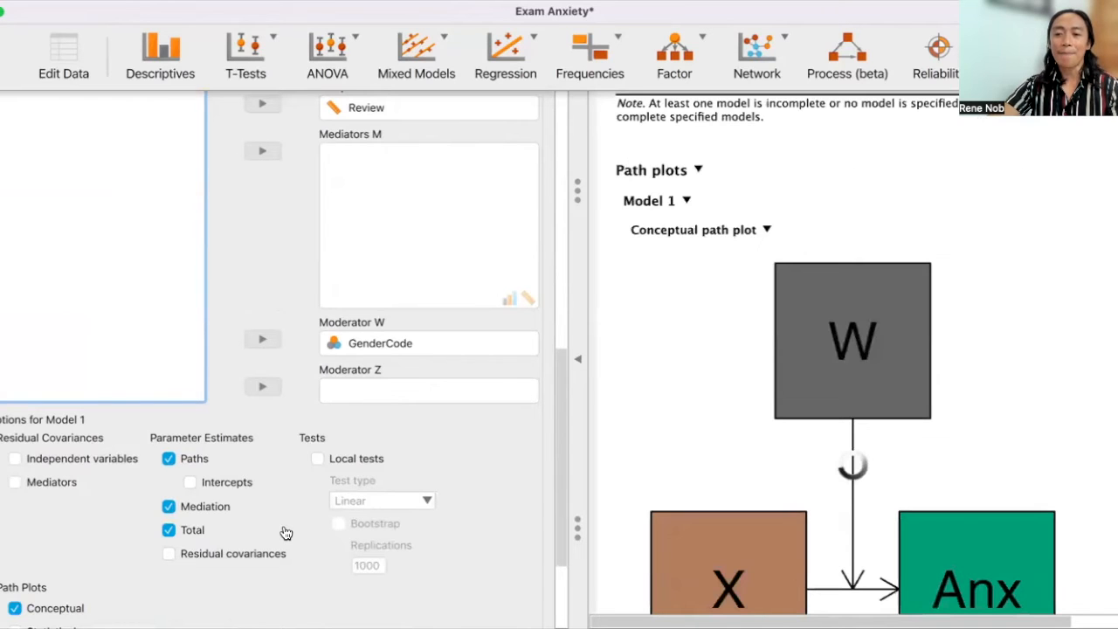
{"action": "scroll", "coordinate": [286, 533], "scroll_direction": "down", "scroll_amount": 3}
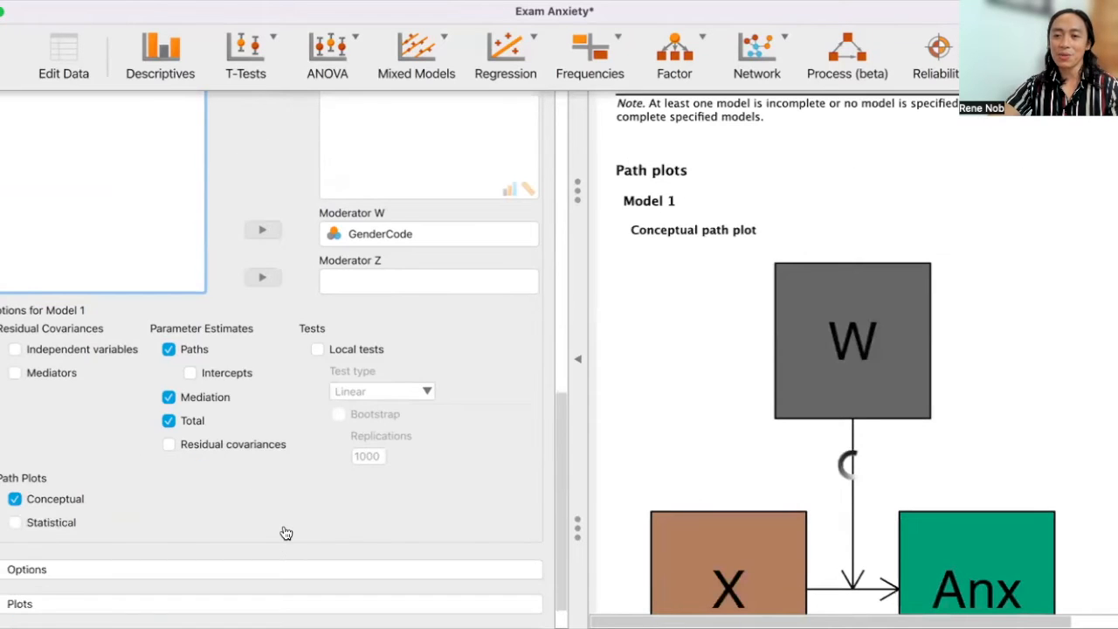
{"action": "left_click", "coordinate": [219, 531]}
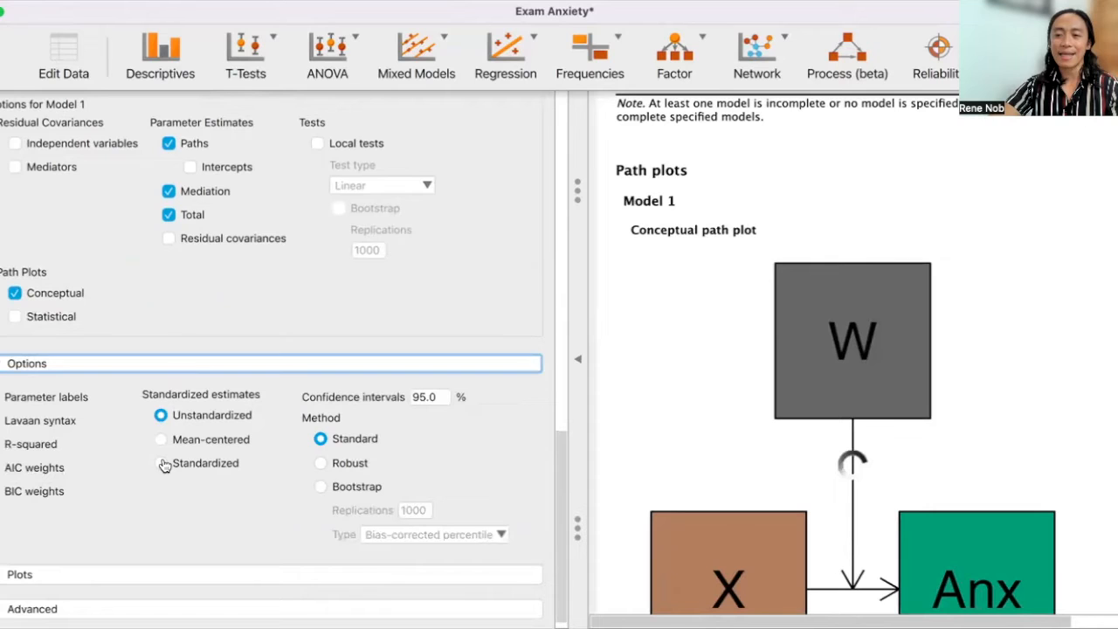
{"action": "left_click", "coordinate": [162, 464]}
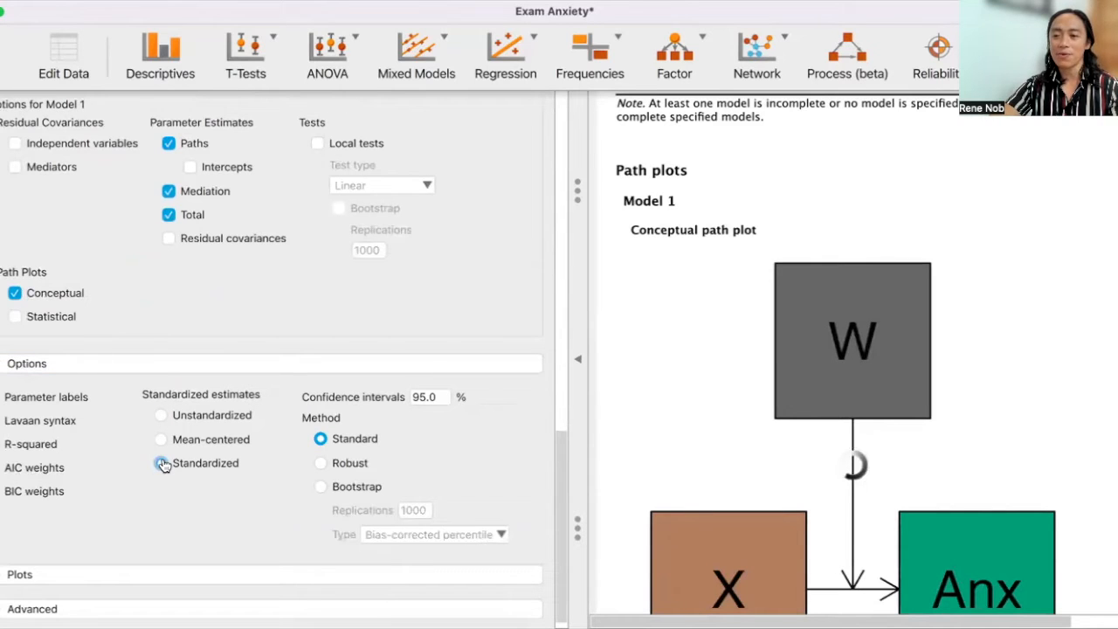
{"action": "scroll", "coordinate": [424, 536], "scroll_direction": "down", "scroll_amount": 1}
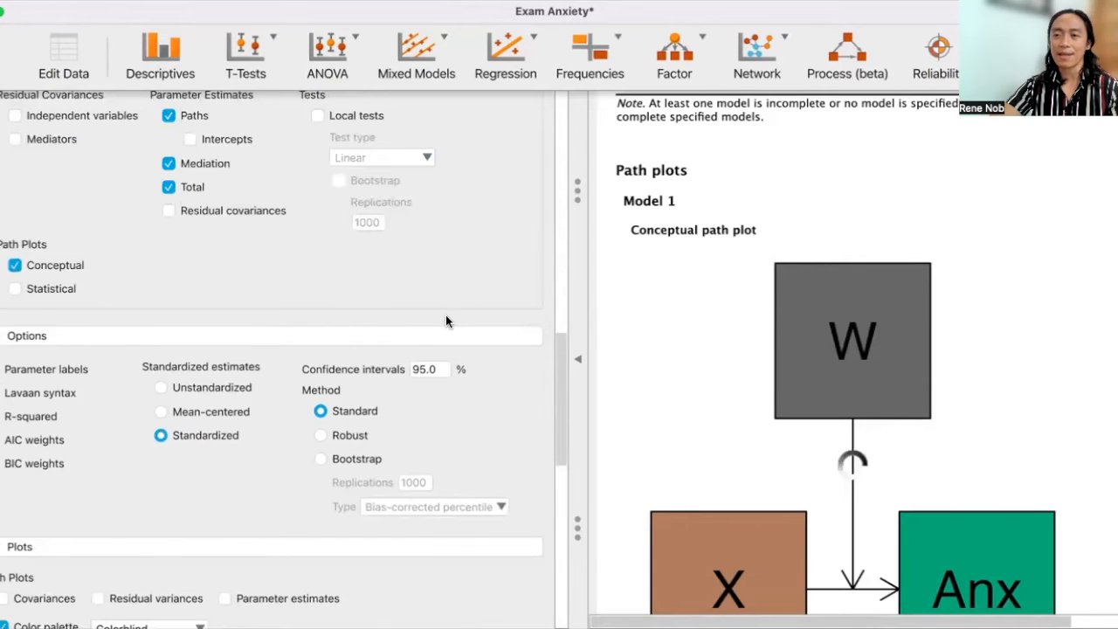
{"action": "scroll", "coordinate": [445, 321], "scroll_direction": "up", "scroll_amount": 5}
{"action": "scroll", "coordinate": [445, 322], "scroll_direction": "down", "scroll_amount": 1}
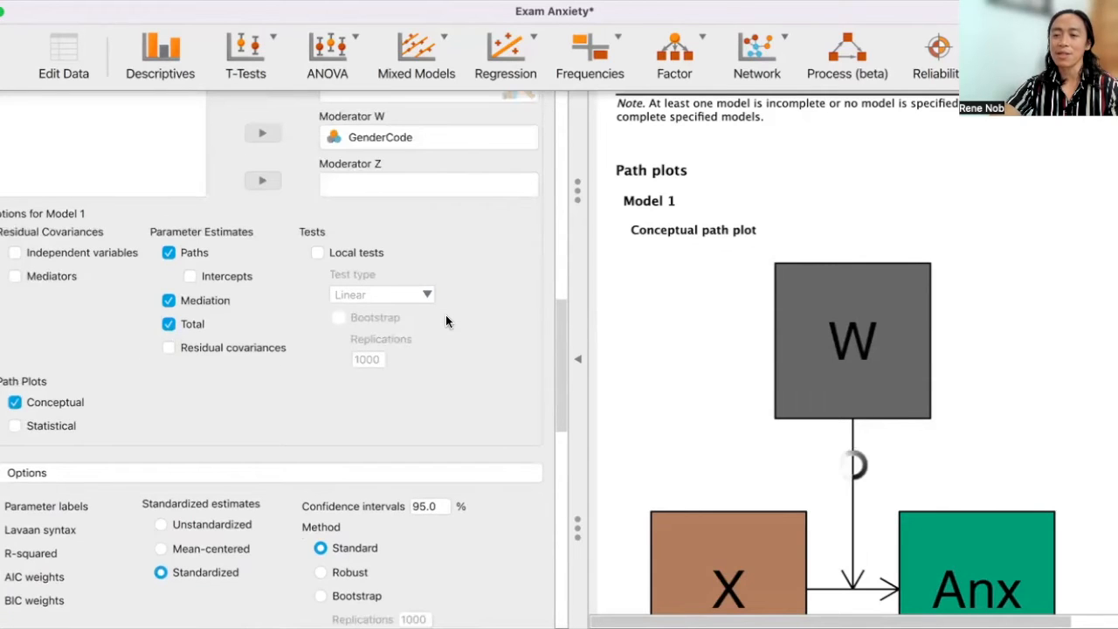
{"action": "scroll", "coordinate": [445, 322], "scroll_direction": "down", "scroll_amount": 5}
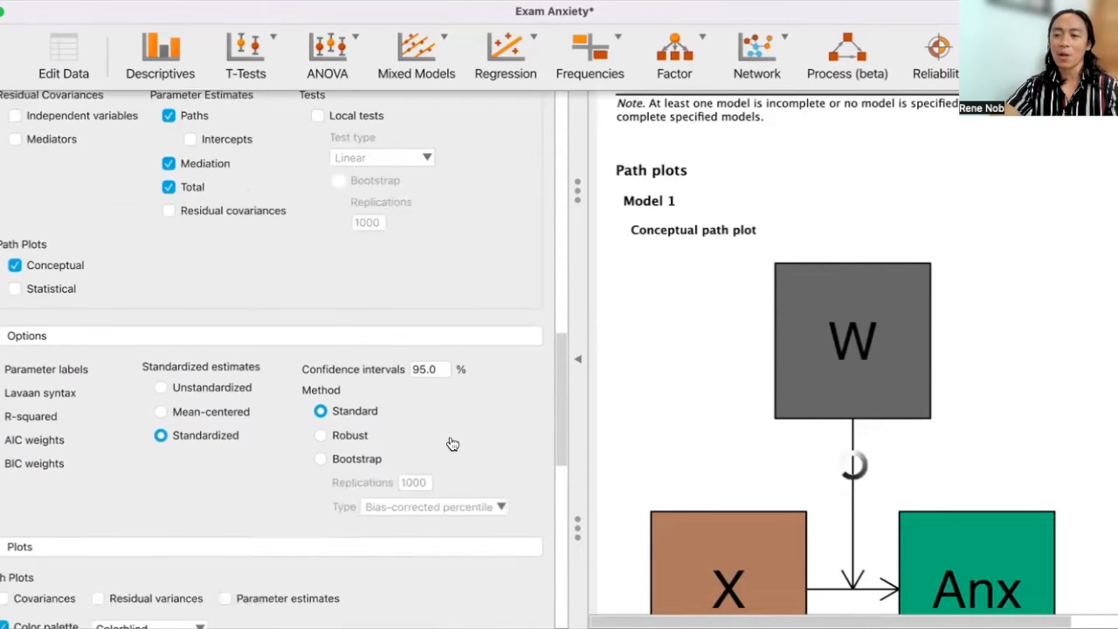
{"action": "scroll", "coordinate": [295, 392], "scroll_direction": "down", "scroll_amount": 2}
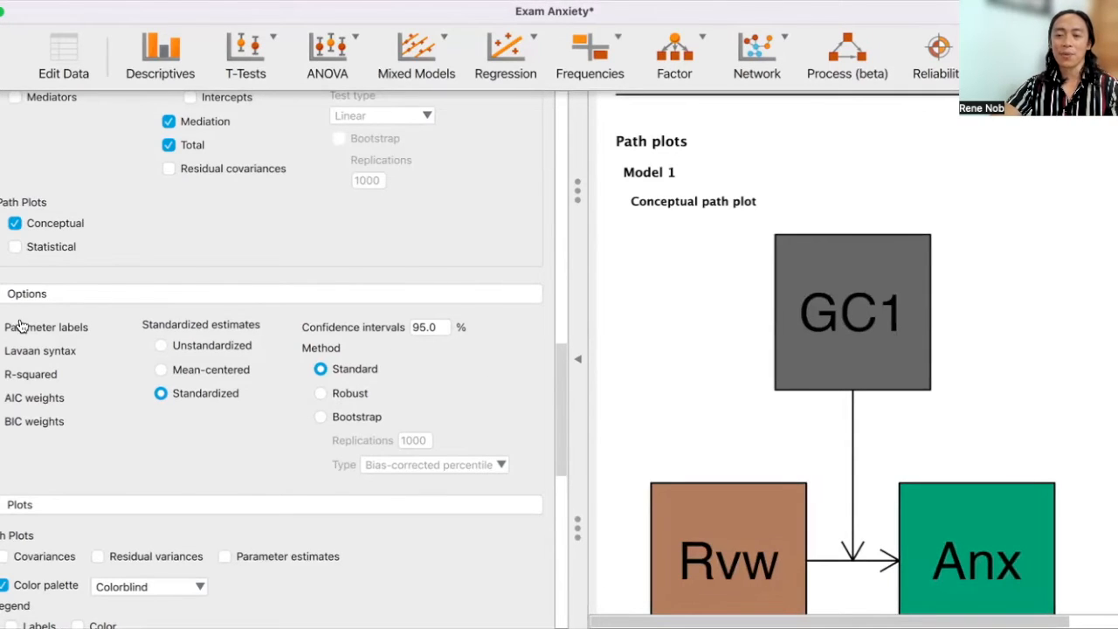
Step: Show the process model results at full width and examine the model summary, conceptual path plot and parameter estimates
{"action": "left_click", "coordinate": [577, 359]}
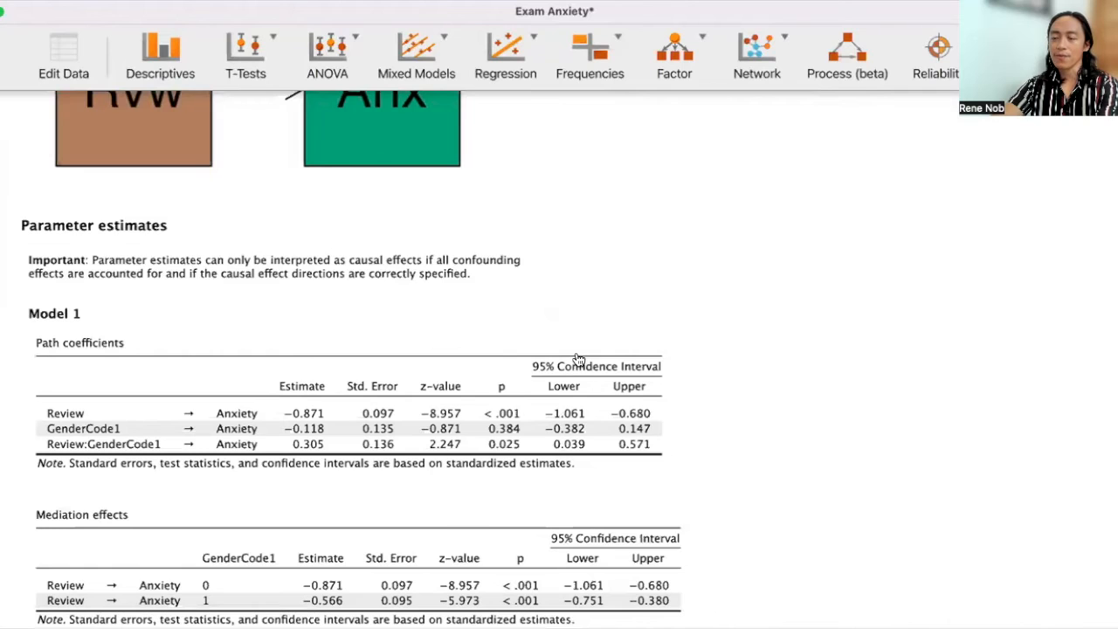
{"action": "scroll", "coordinate": [577, 358], "scroll_direction": "up", "scroll_amount": 10}
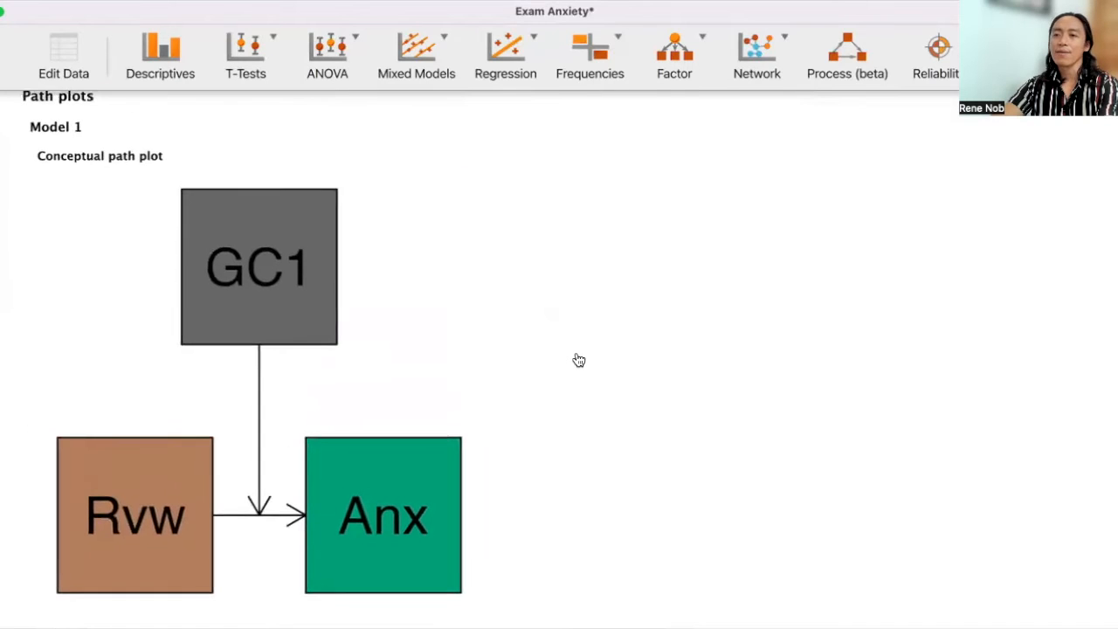
{"action": "scroll", "coordinate": [578, 360], "scroll_direction": "up", "scroll_amount": 1}
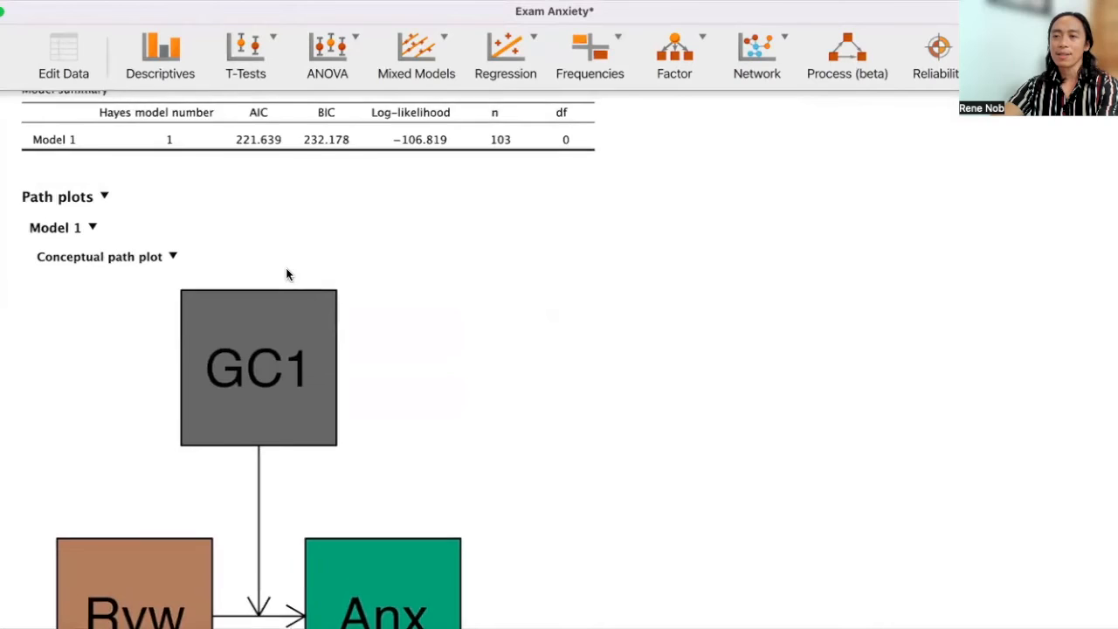
{"action": "scroll", "coordinate": [287, 273], "scroll_direction": "down", "scroll_amount": 10}
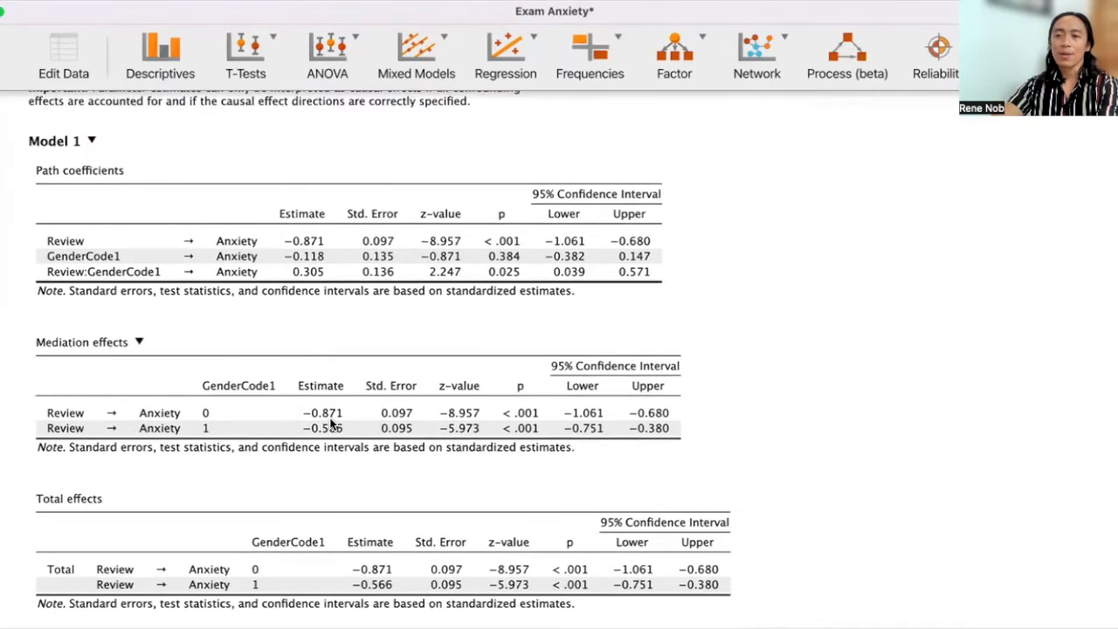
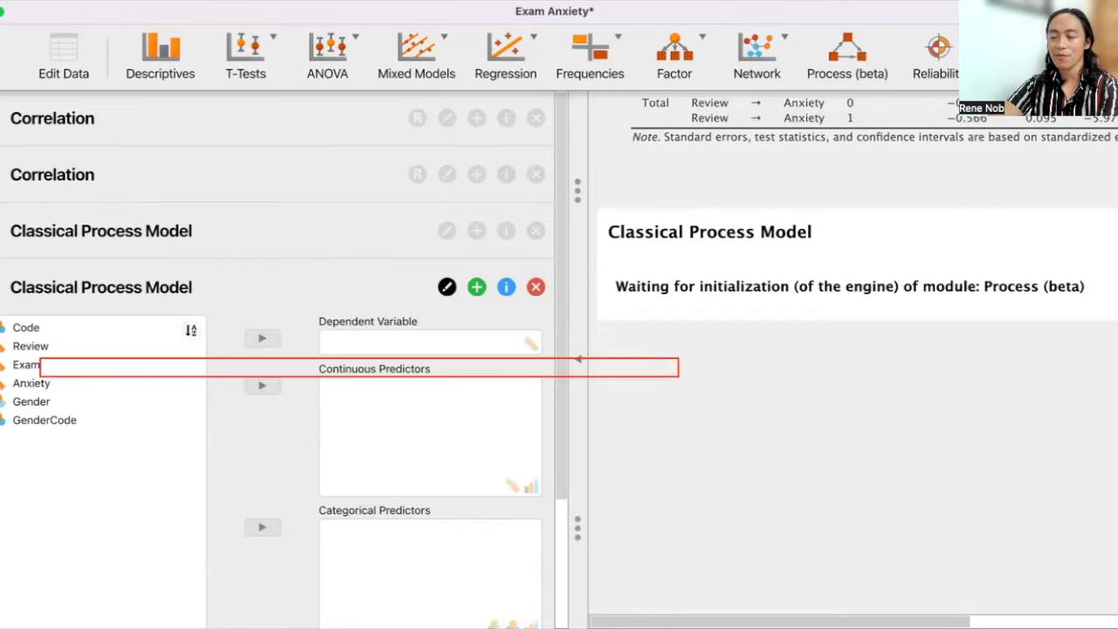
Step: In the second Classical Process Model, assign Anxiety as the dependent variable and Review as a continuous predictor
{"action": "left_click", "coordinate": [35, 346]}
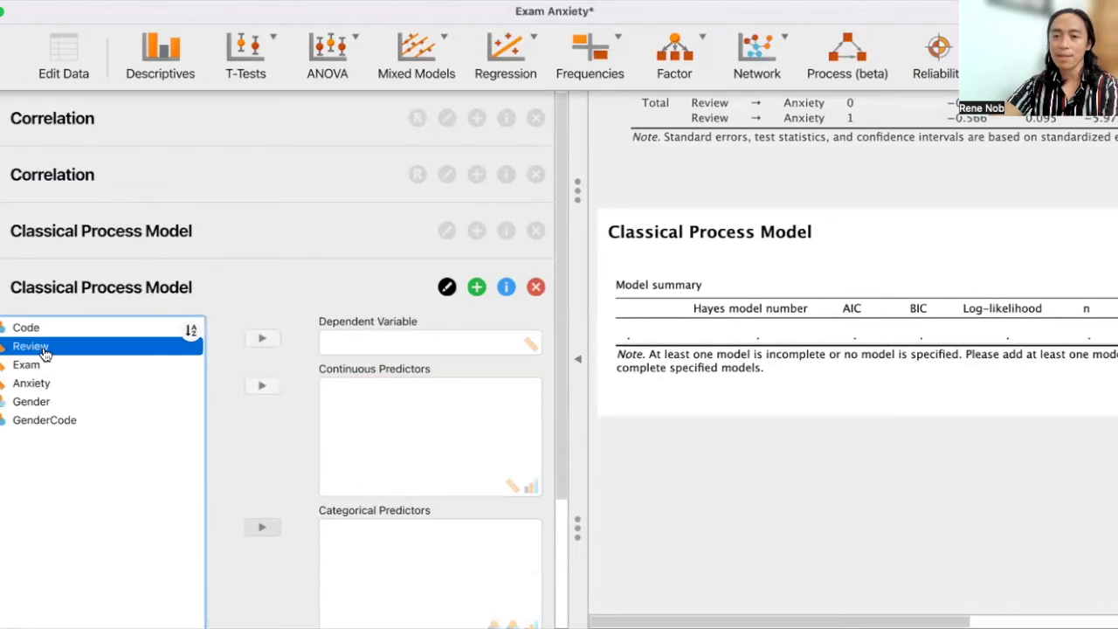
{"action": "left_click", "coordinate": [164, 380]}
{"action": "left_click", "coordinate": [269, 342]}
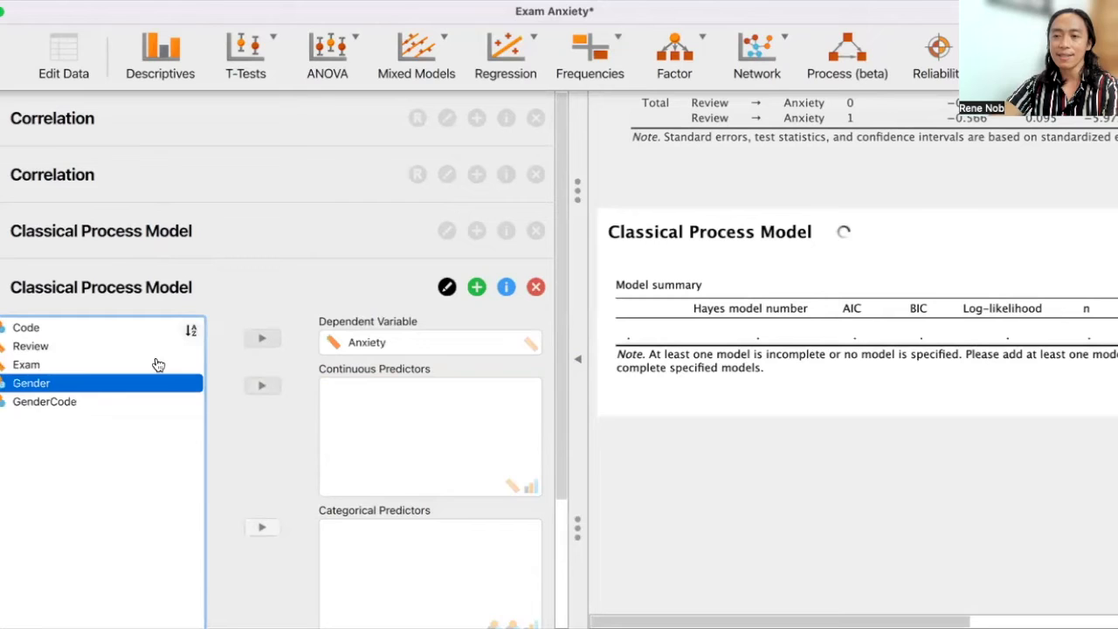
{"action": "left_click", "coordinate": [63, 354]}
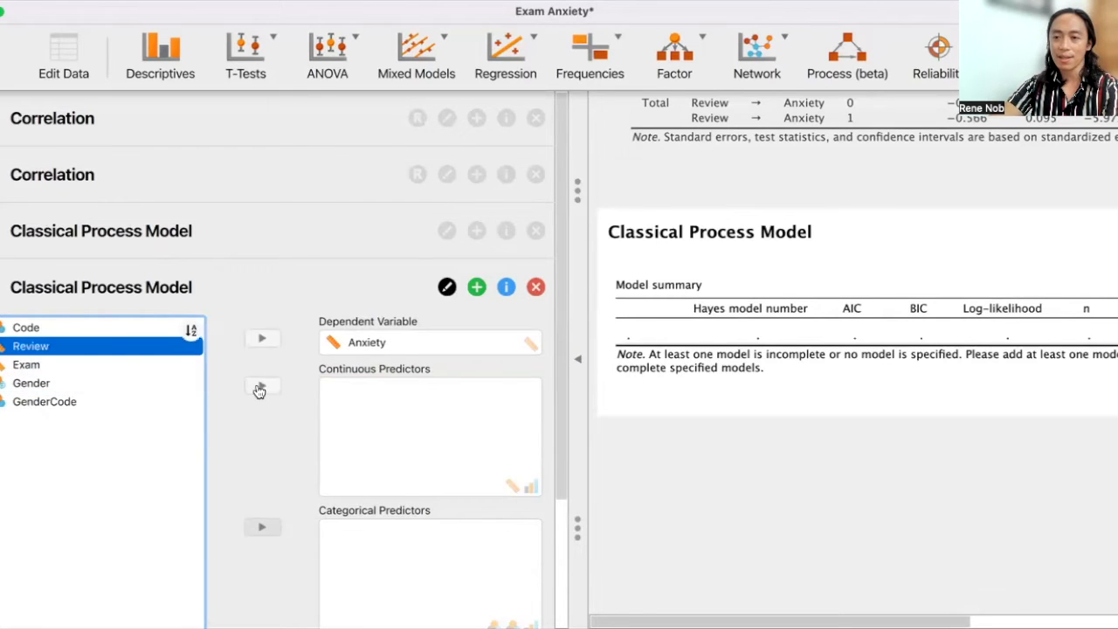
{"action": "left_click", "coordinate": [265, 388]}
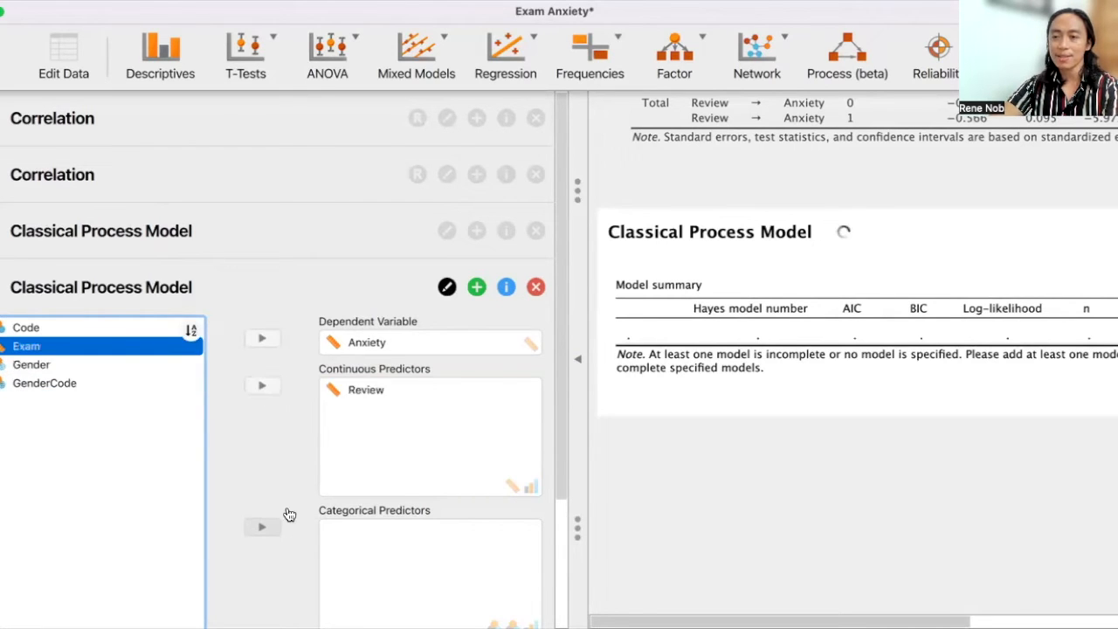
Step: Assign GenderCode as a categorical predictor in the second Classical Process Model
{"action": "scroll", "coordinate": [120, 332], "scroll_direction": "down", "scroll_amount": 2}
{"action": "left_click", "coordinate": [61, 290]}
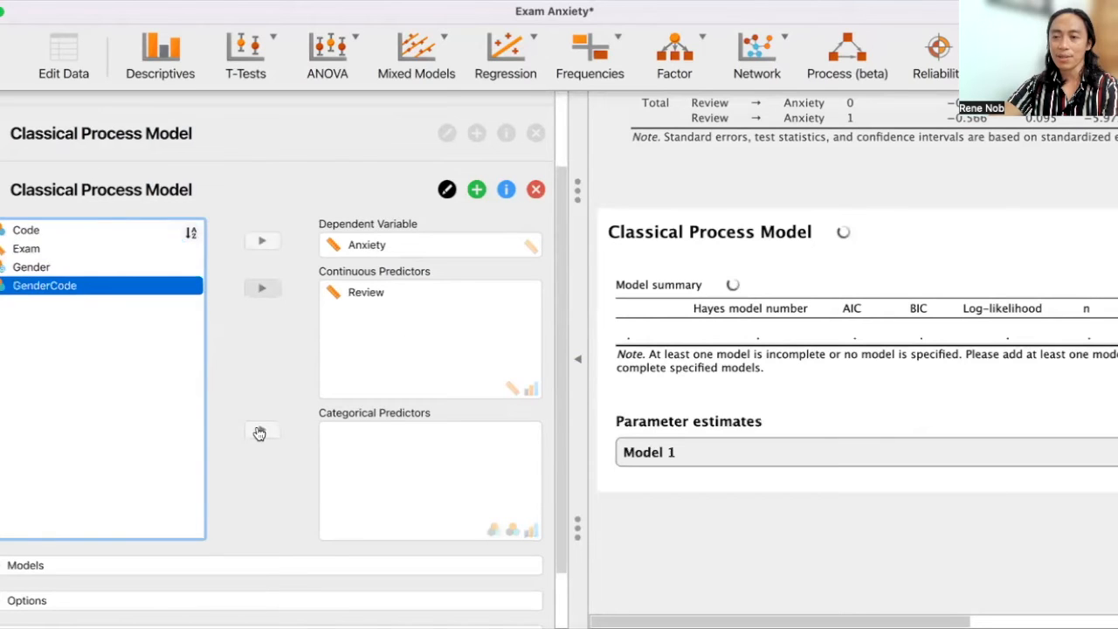
{"action": "left_click", "coordinate": [262, 432]}
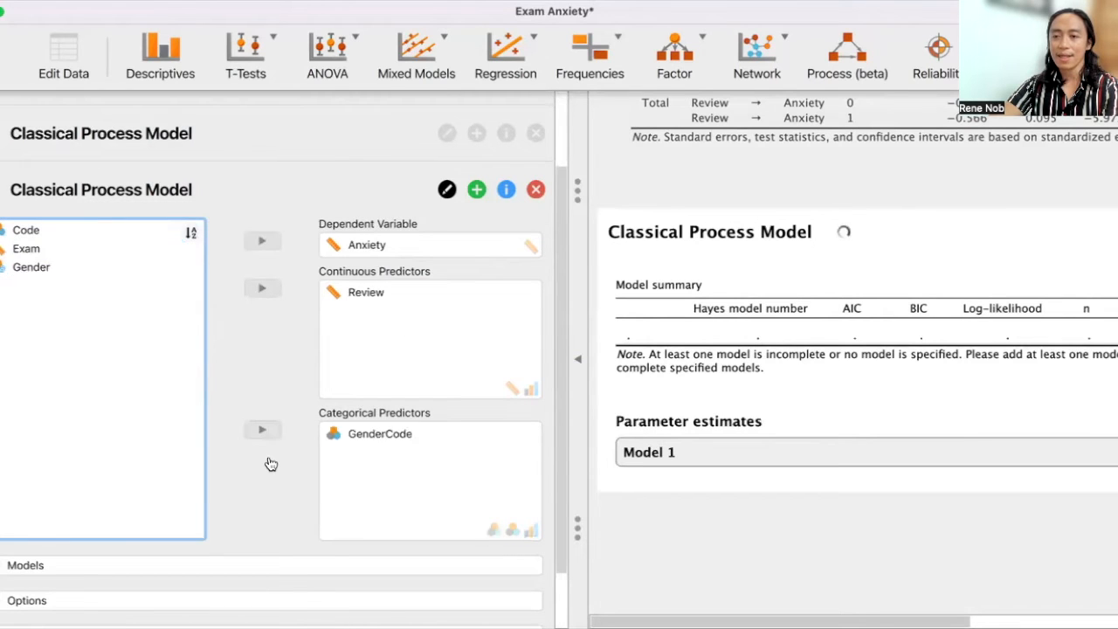
Step: Expand the second process model's model specification with Variables as Model 1's input type, and view the available process types
{"action": "left_click", "coordinate": [338, 565]}
{"action": "scroll", "coordinate": [338, 503], "scroll_direction": "down", "scroll_amount": 5}
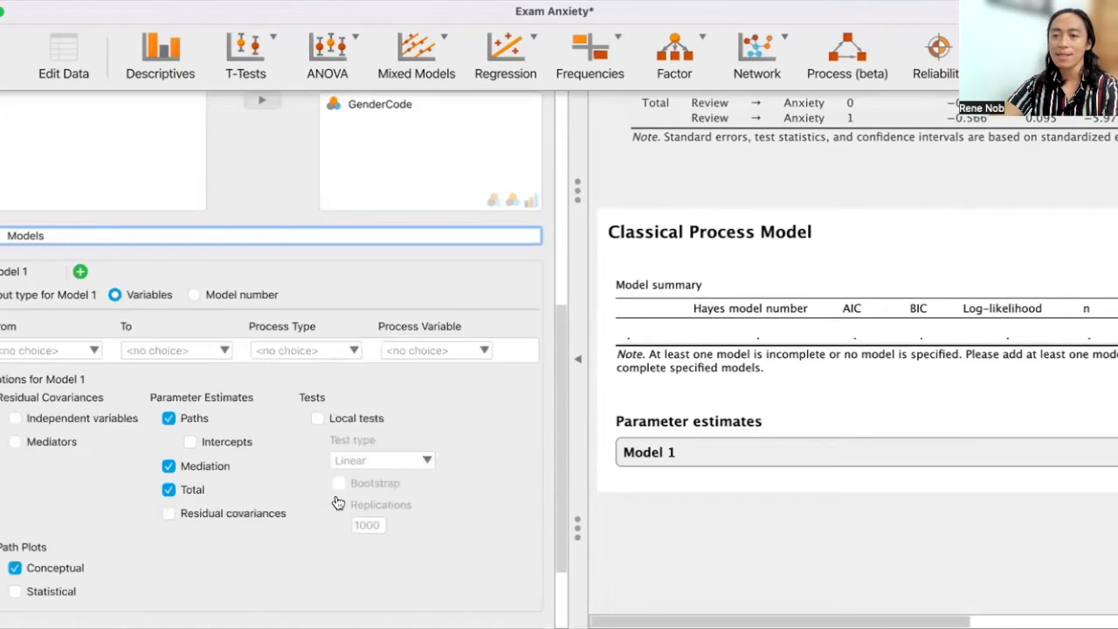
{"action": "left_click", "coordinate": [220, 296]}
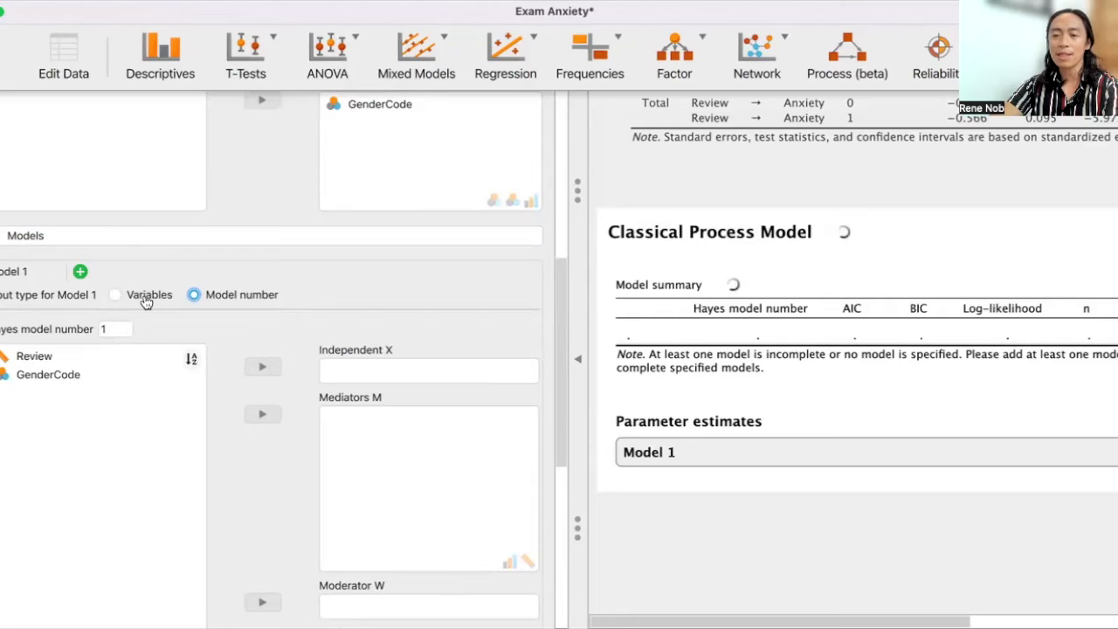
{"action": "left_click", "coordinate": [115, 295]}
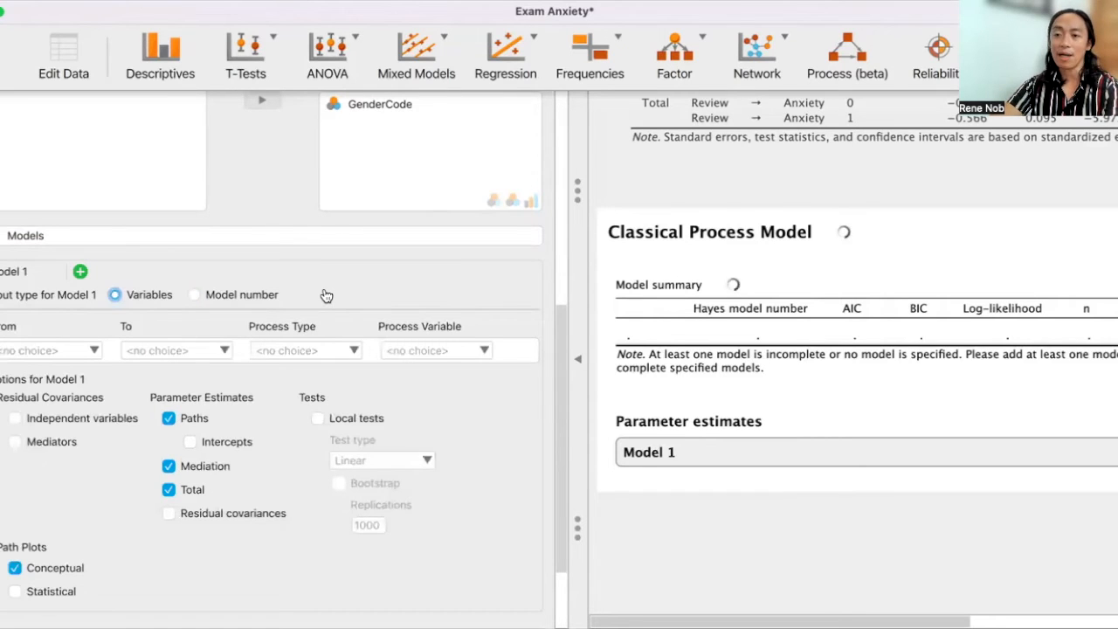
{"action": "scroll", "coordinate": [325, 297], "scroll_direction": "down", "scroll_amount": 1}
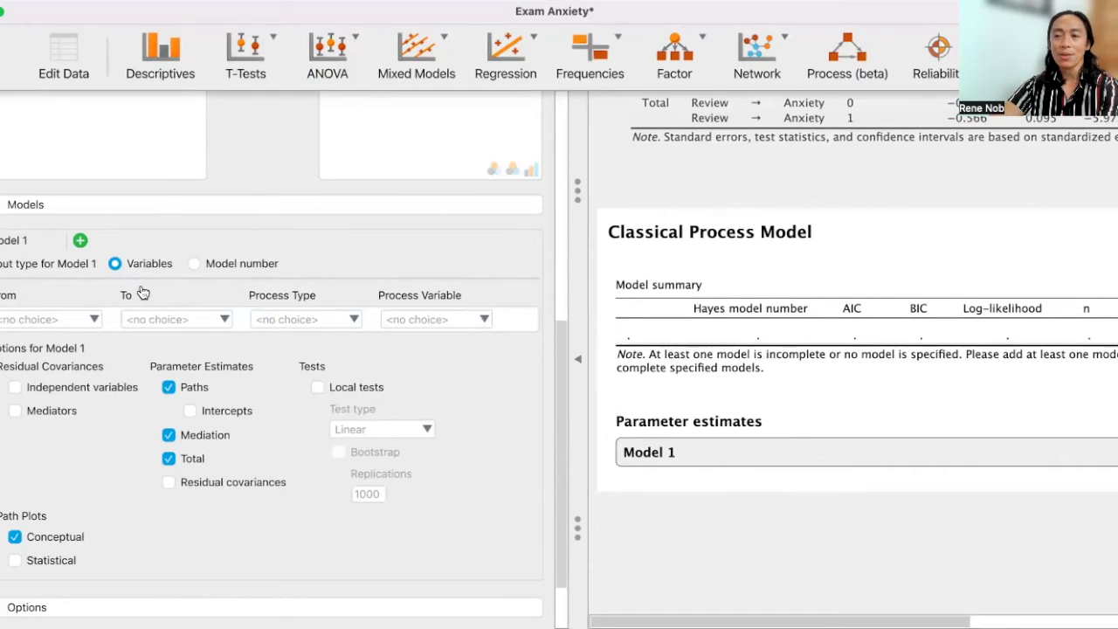
{"action": "left_click", "coordinate": [315, 321]}
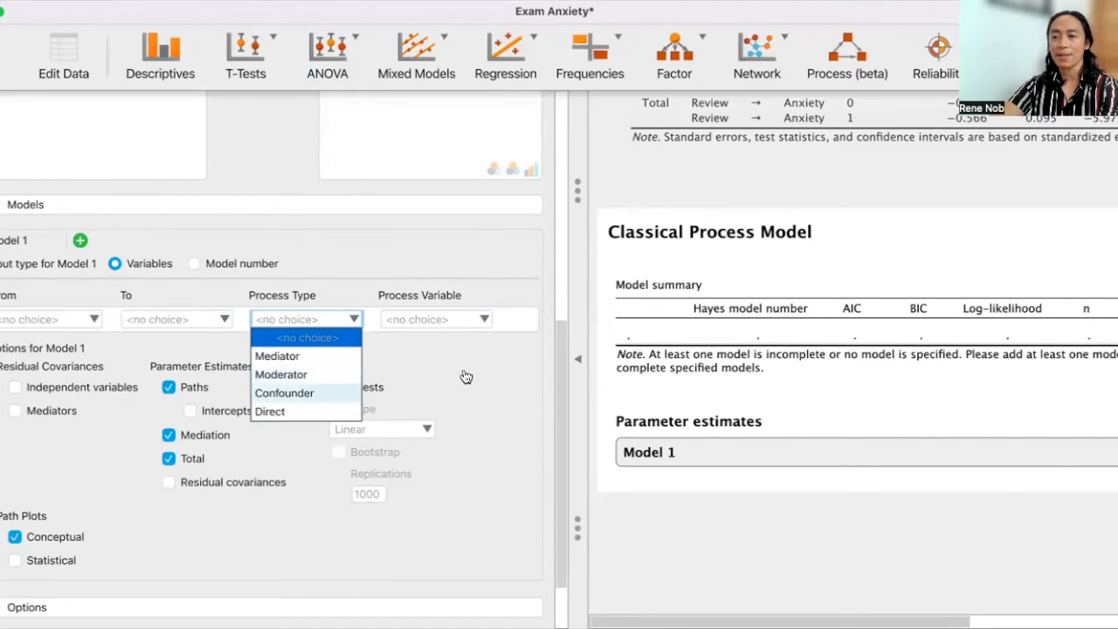
{"action": "left_click", "coordinate": [171, 336]}
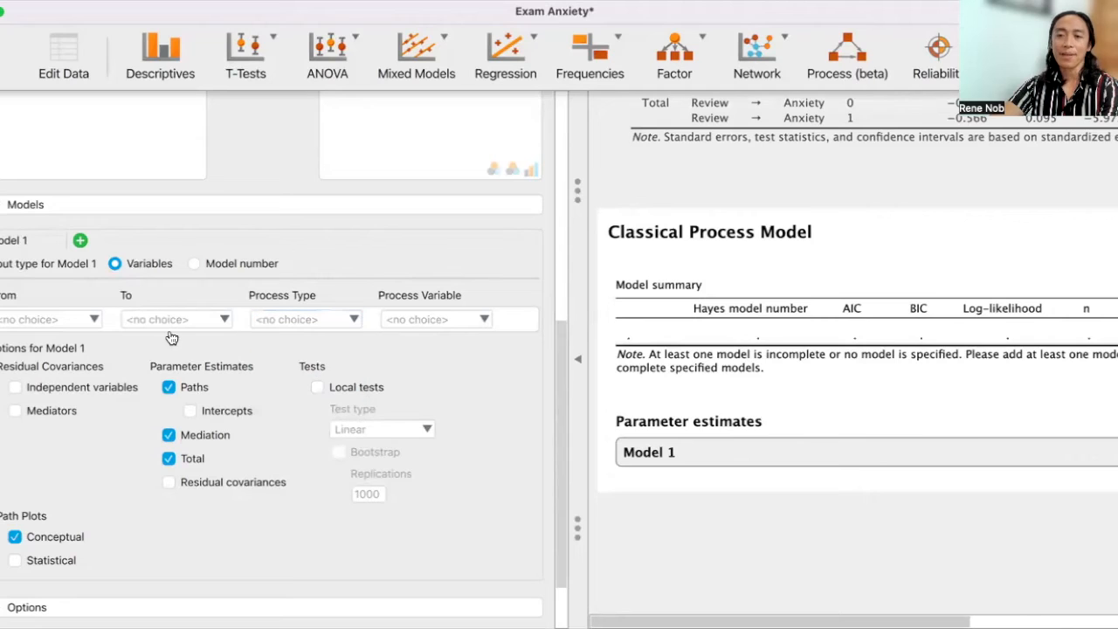
Step: Define Model 1's first path from Review to Anxiety with Direct as the process type
{"action": "left_click", "coordinate": [73, 320]}
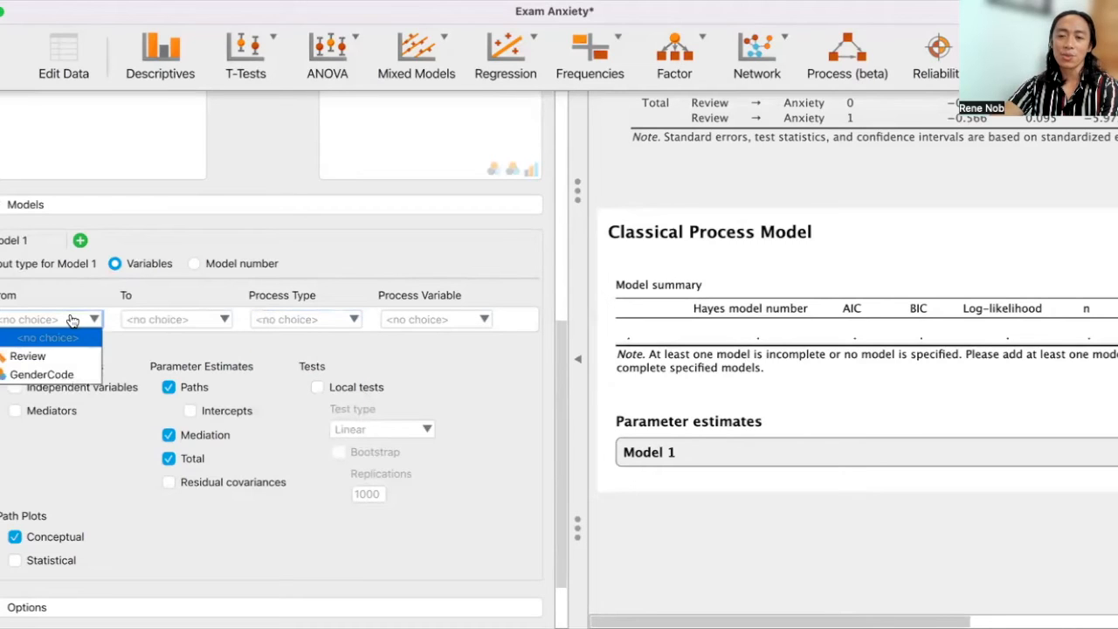
{"action": "left_click", "coordinate": [70, 363]}
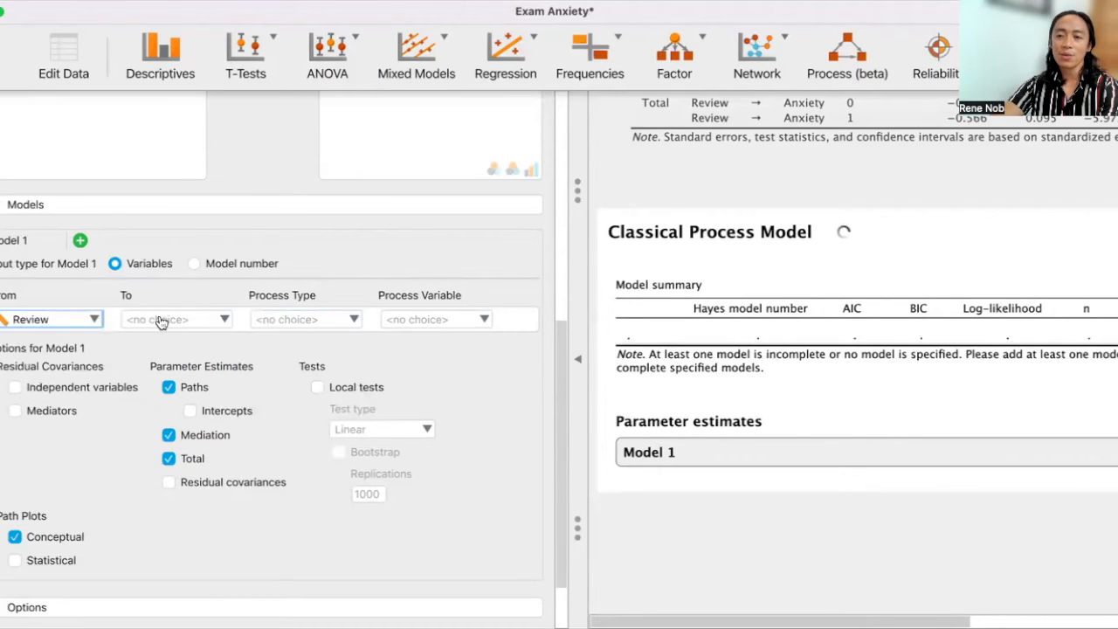
{"action": "left_click", "coordinate": [163, 319]}
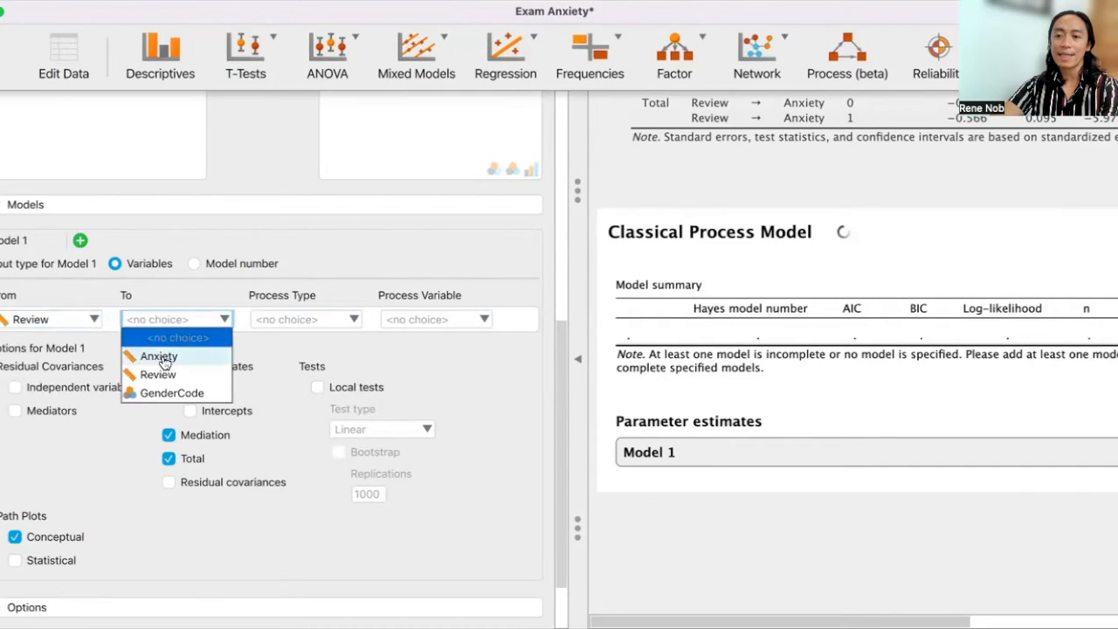
{"action": "left_click", "coordinate": [161, 357]}
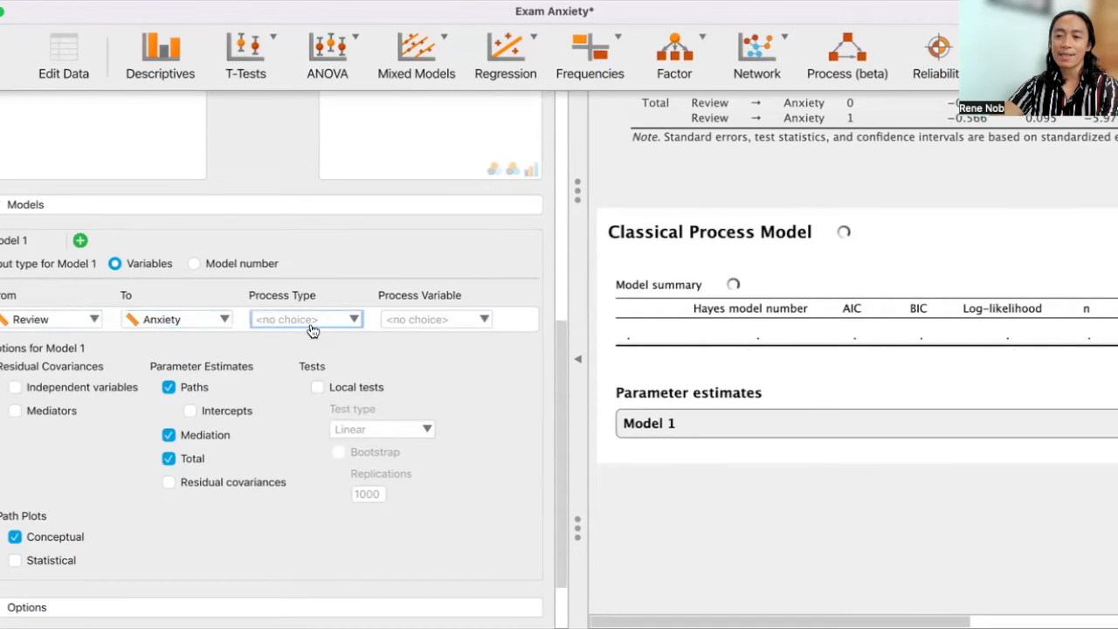
{"action": "left_click", "coordinate": [312, 323]}
{"action": "left_click", "coordinate": [312, 411]}
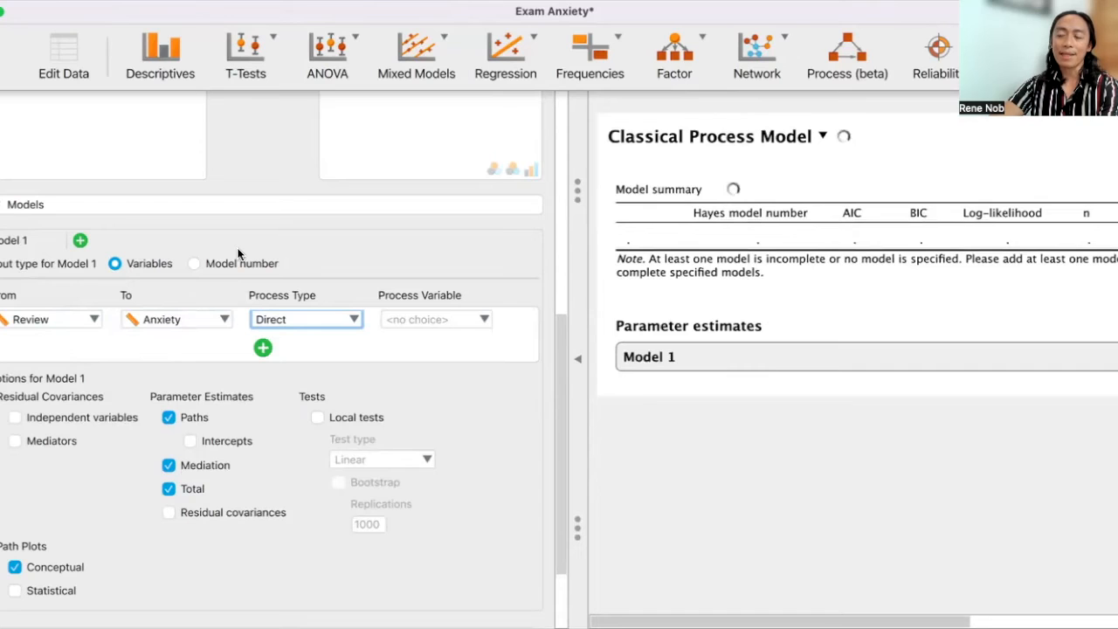
Step: Add a second path to Model 1 from GenderCode to Anxiety with process type Direct
{"action": "left_click", "coordinate": [263, 348]}
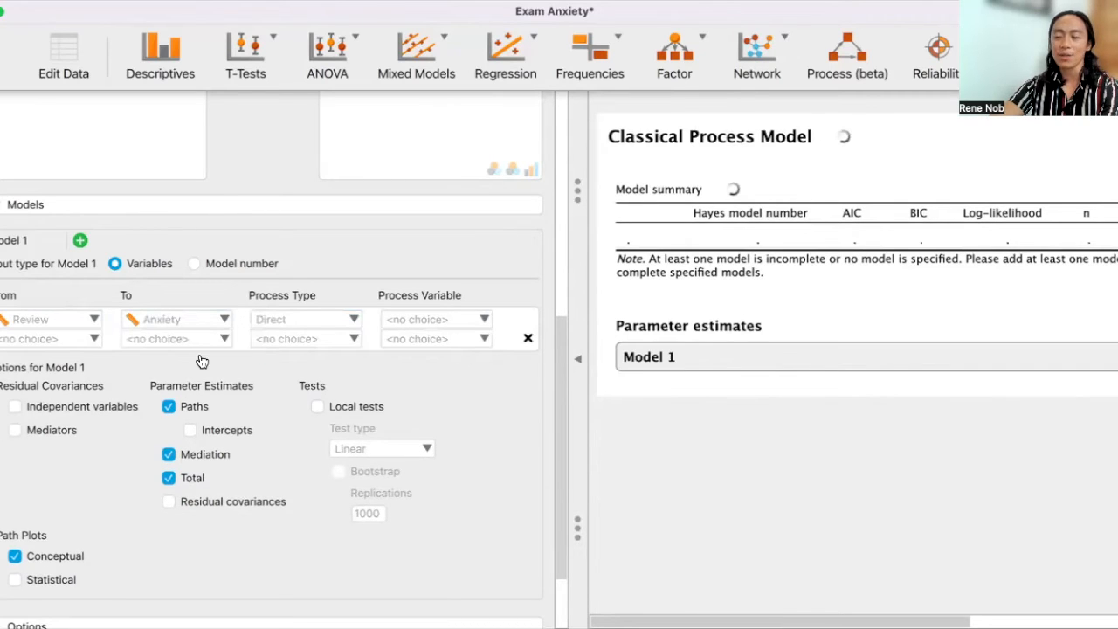
{"action": "left_click", "coordinate": [91, 341]}
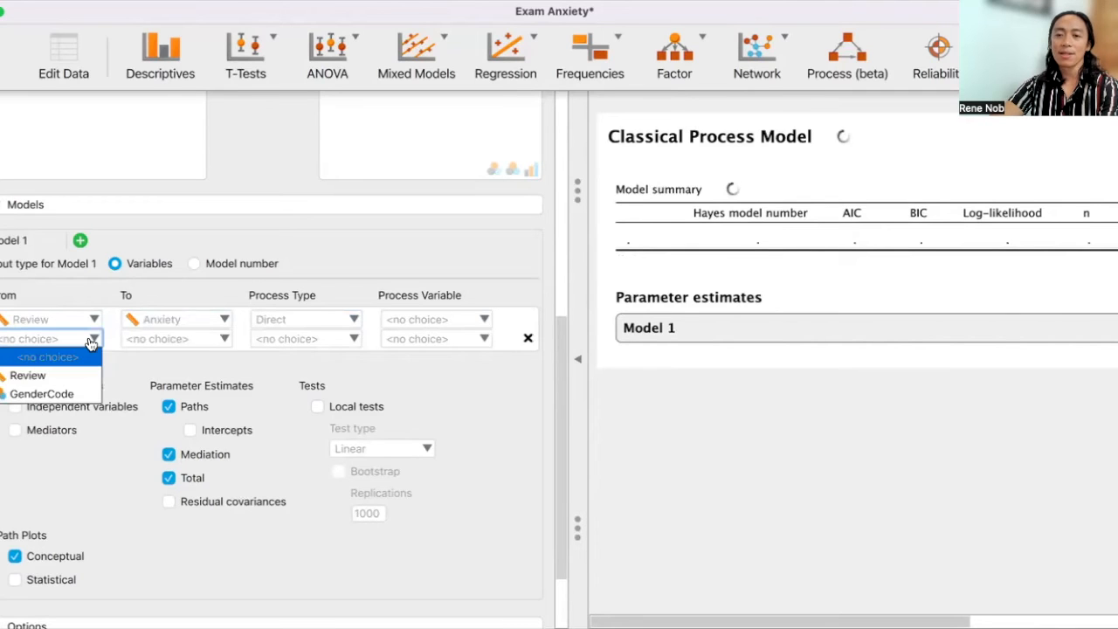
{"action": "left_click", "coordinate": [70, 394]}
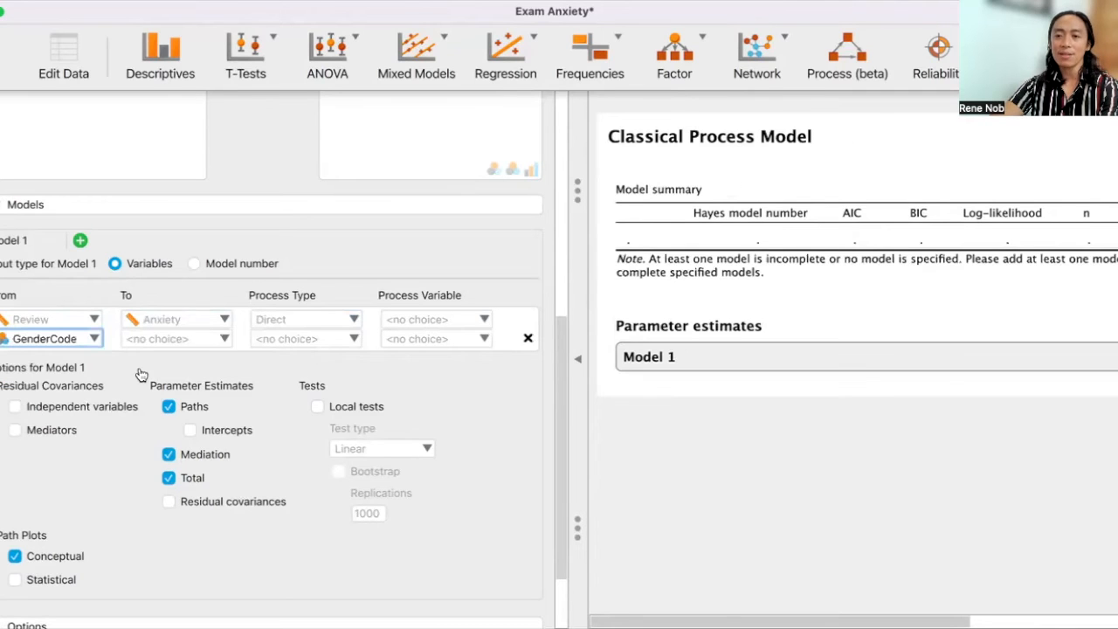
{"action": "left_click", "coordinate": [222, 341]}
{"action": "left_click", "coordinate": [216, 375]}
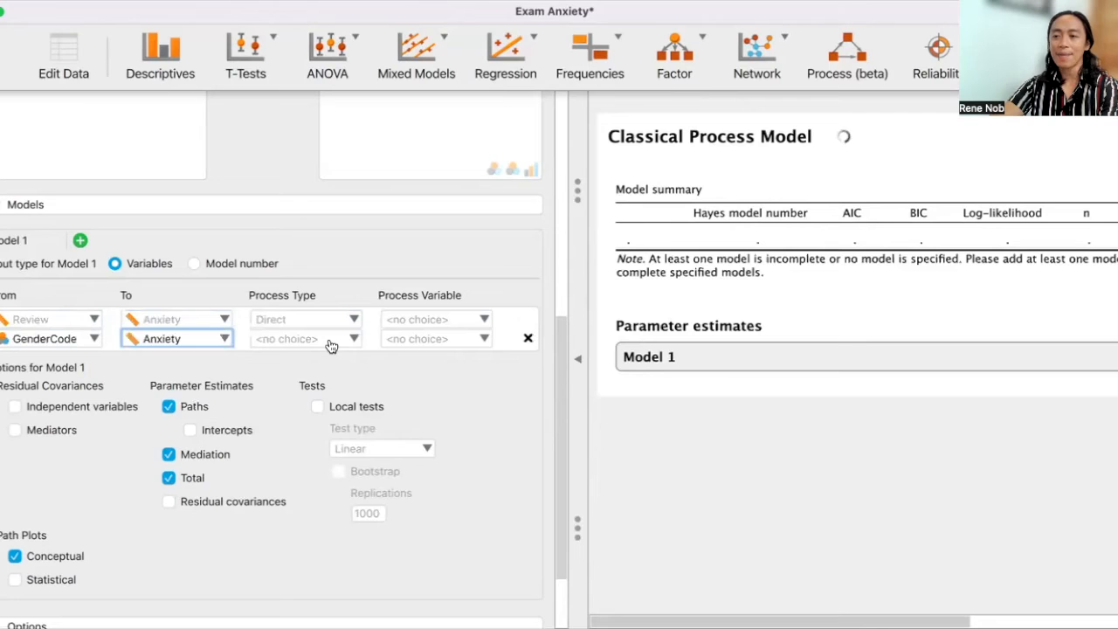
{"action": "left_click", "coordinate": [329, 345]}
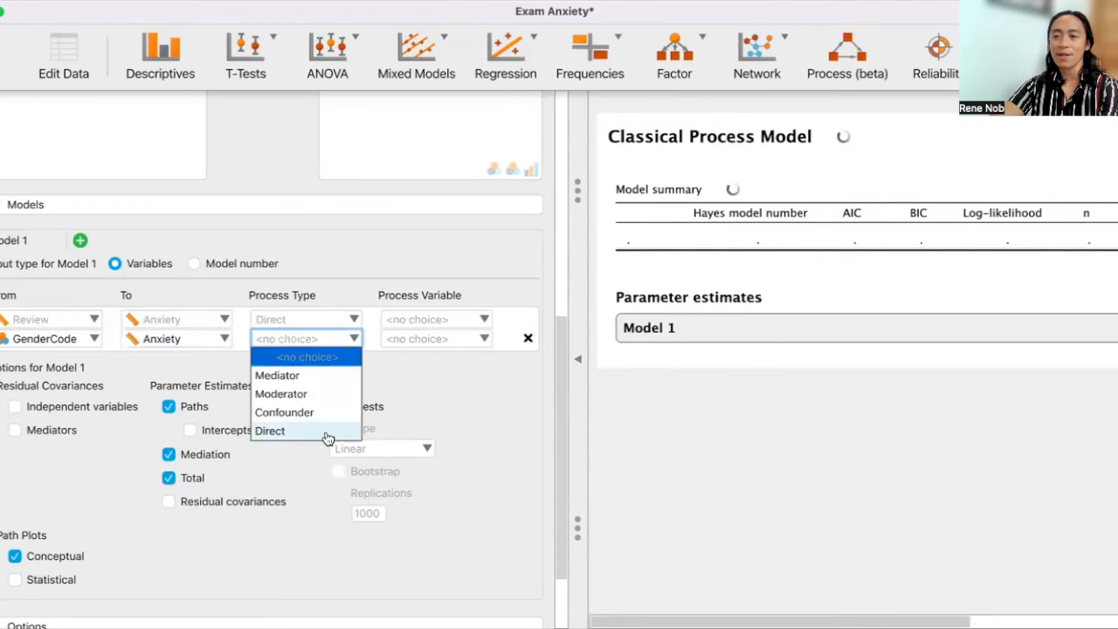
{"action": "left_click", "coordinate": [327, 432]}
Step: Expand the second process model's options and set the estimates to Standardized
{"action": "scroll", "coordinate": [350, 507], "scroll_direction": "down", "scroll_amount": 3}
{"action": "left_click", "coordinate": [260, 530]}
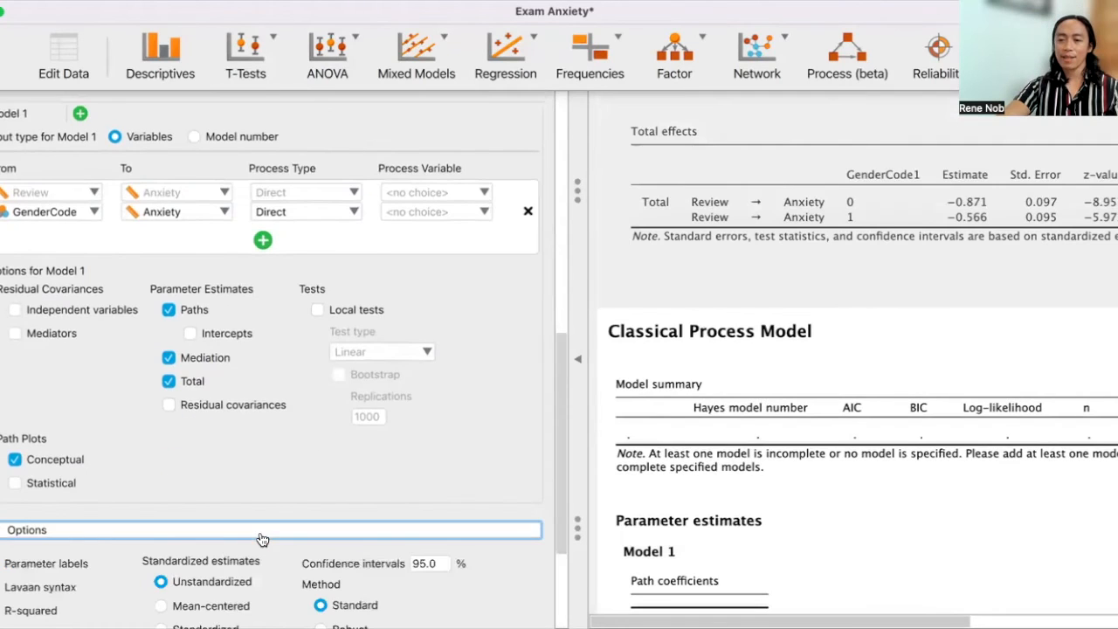
{"action": "scroll", "coordinate": [262, 539], "scroll_direction": "down", "scroll_amount": 3}
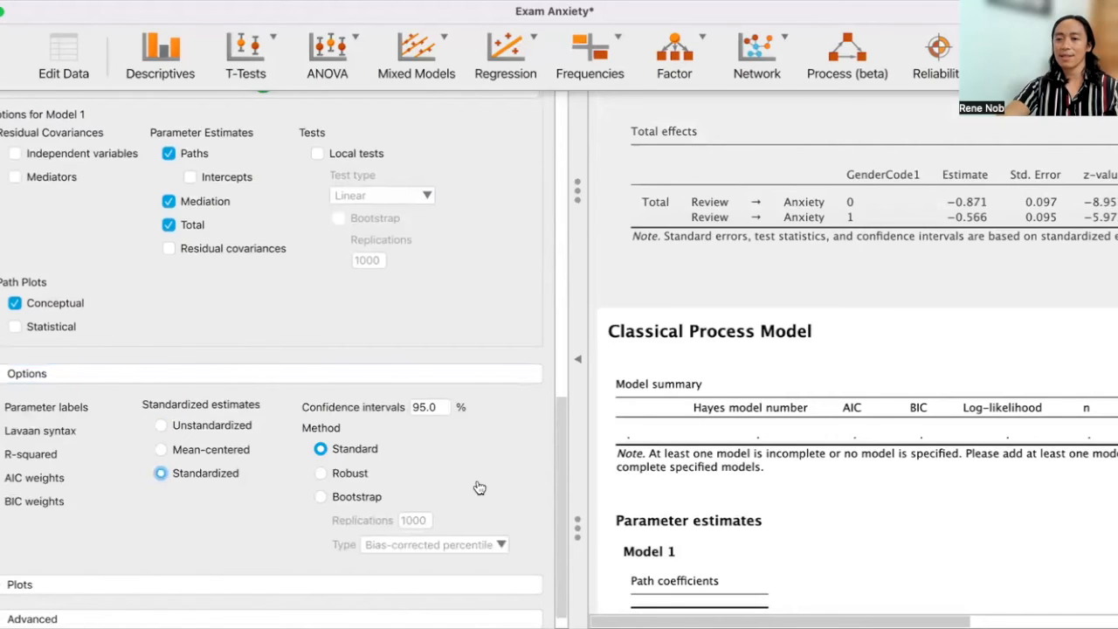
{"action": "scroll", "coordinate": [479, 487], "scroll_direction": "down", "scroll_amount": 1}
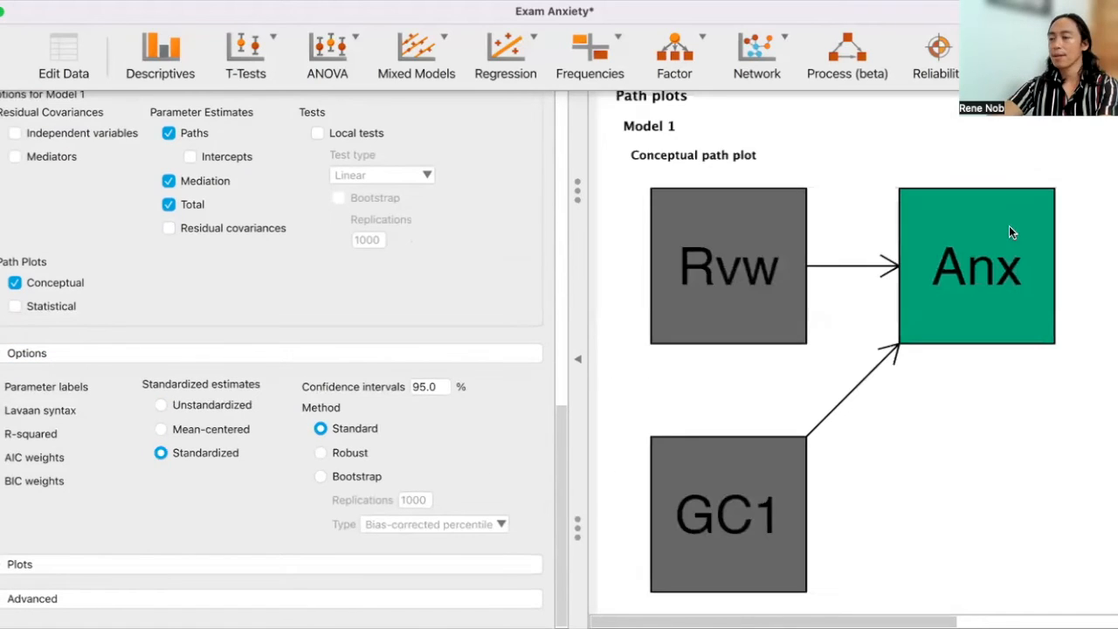
Step: Show the second process model's results at full width and examine its conceptual path plot, model summary and parameter estimates
{"action": "scroll", "coordinate": [916, 401], "scroll_direction": "down", "scroll_amount": 1}
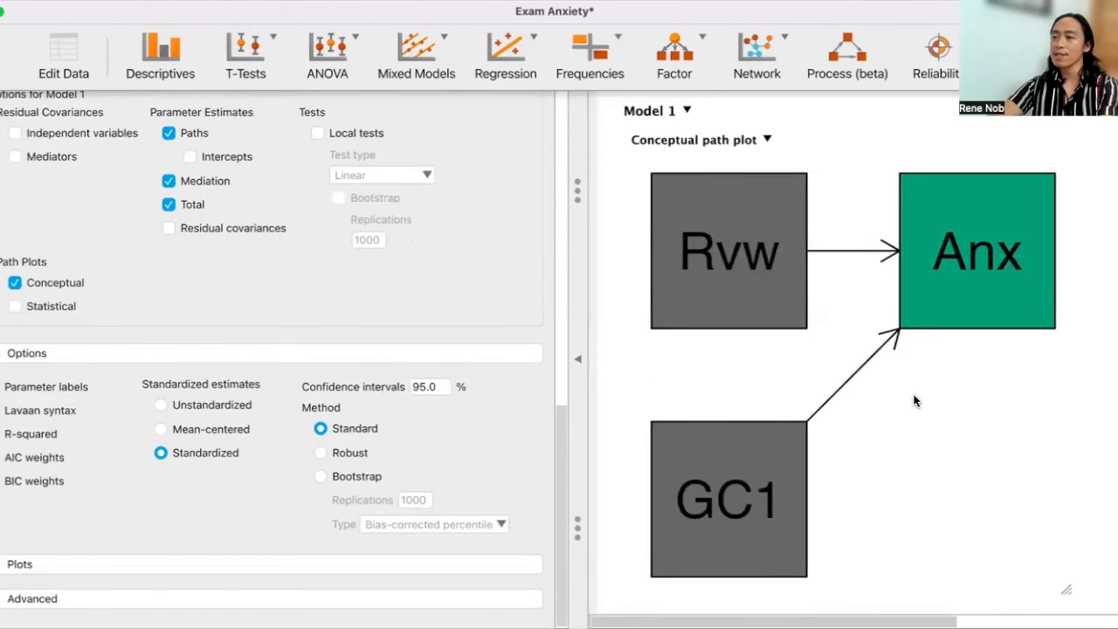
{"action": "scroll", "coordinate": [916, 401], "scroll_direction": "up", "scroll_amount": 10}
{"action": "scroll", "coordinate": [584, 367], "scroll_direction": "up", "scroll_amount": 2}
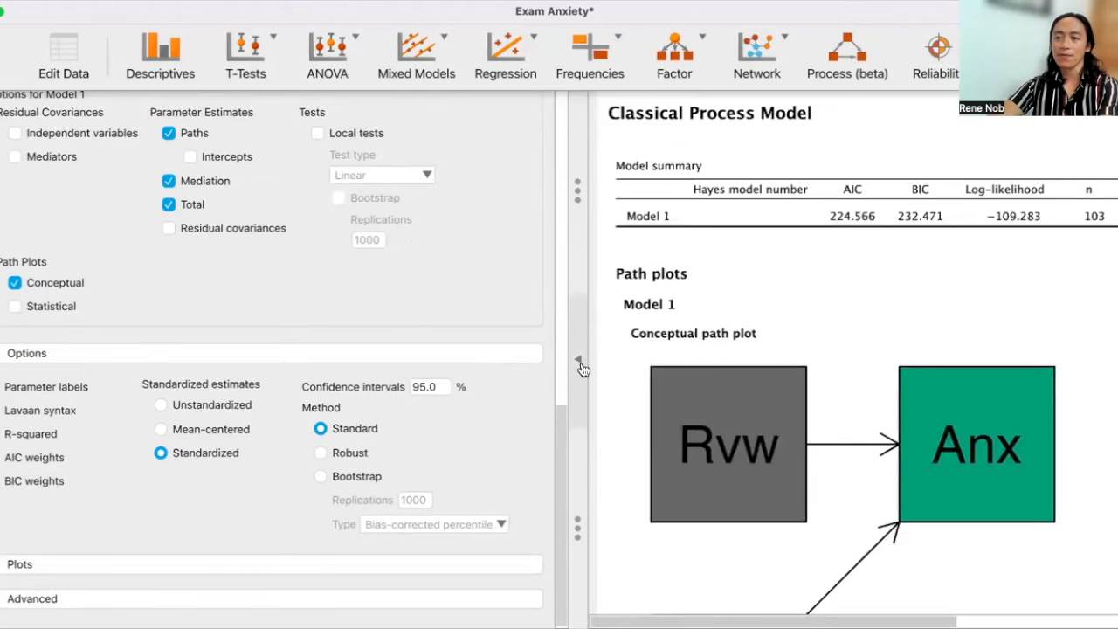
{"action": "left_click", "coordinate": [580, 365]}
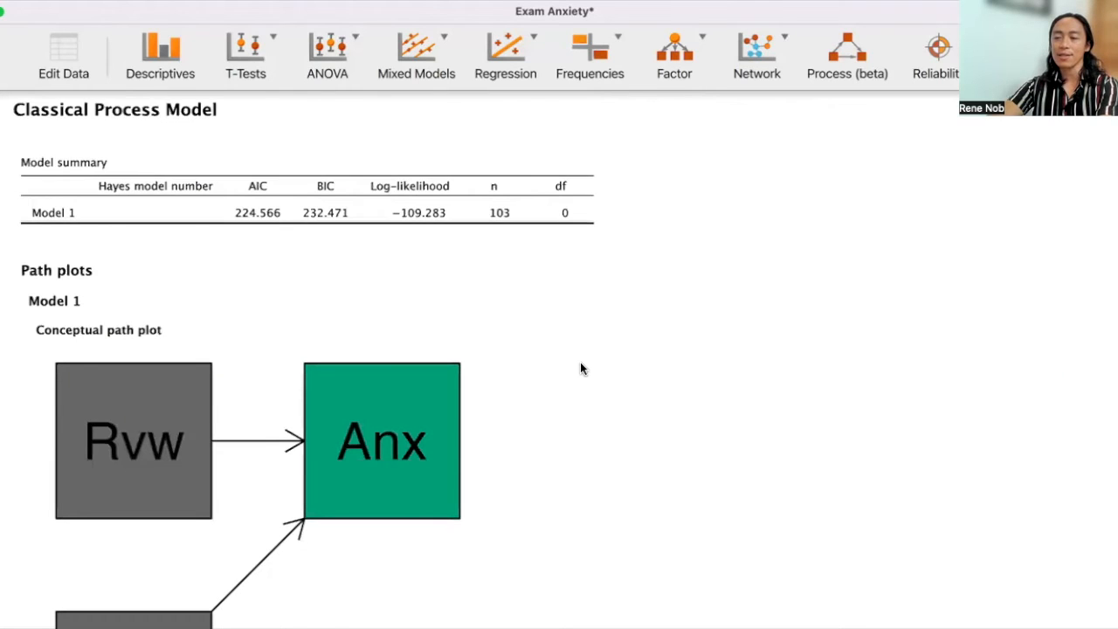
{"action": "scroll", "coordinate": [580, 368], "scroll_direction": "down", "scroll_amount": 10}
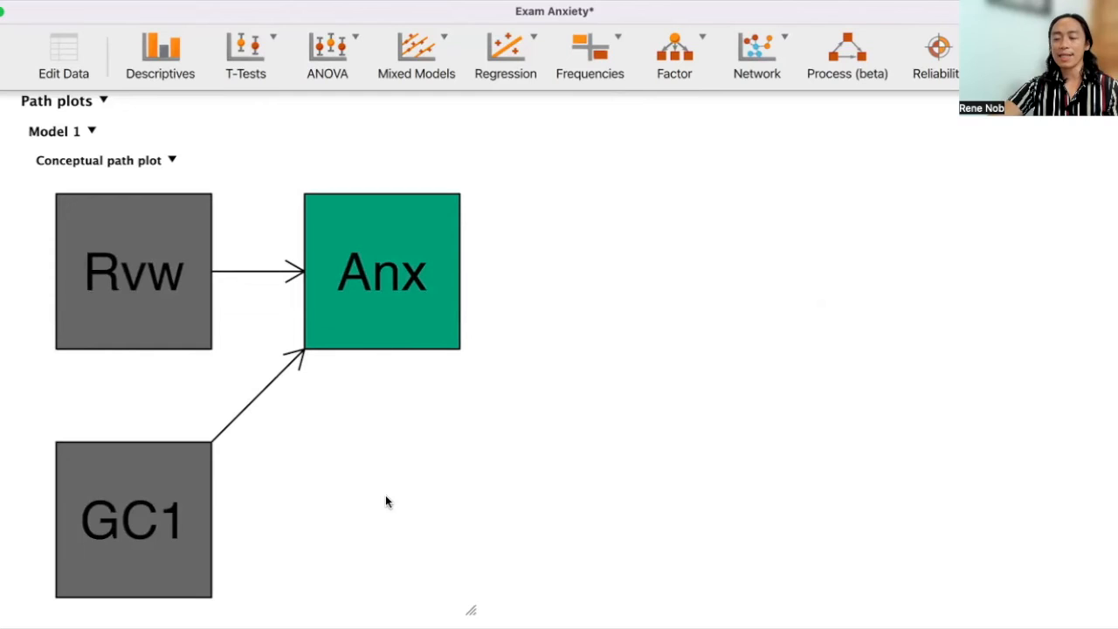
{"action": "scroll", "coordinate": [385, 494], "scroll_direction": "down", "scroll_amount": 5}
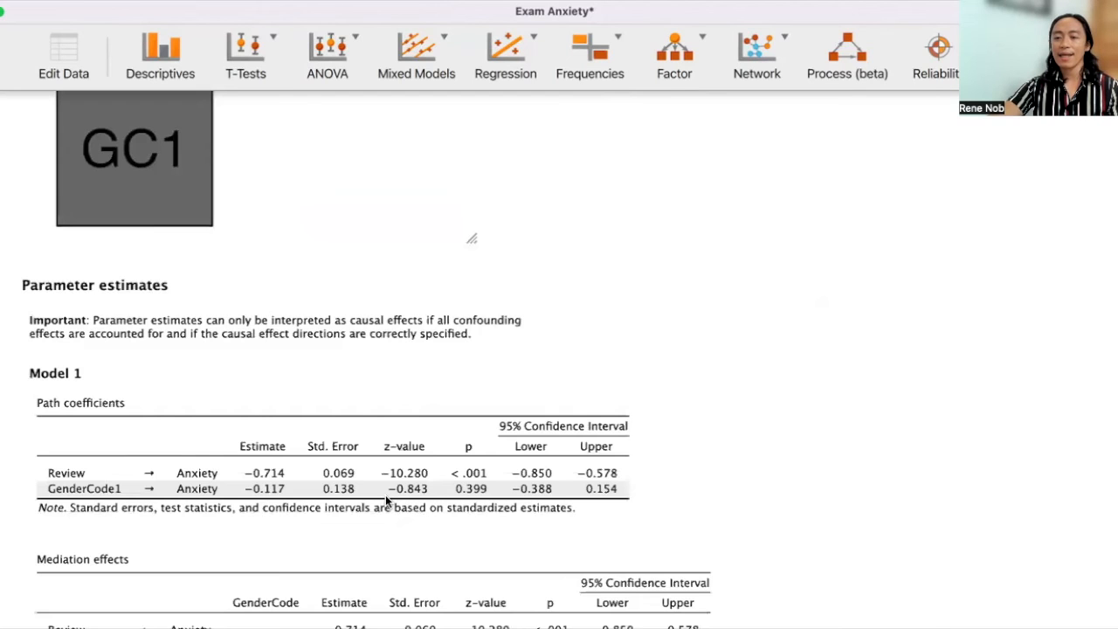
{"action": "scroll", "coordinate": [385, 495], "scroll_direction": "down", "scroll_amount": 2}
{"action": "scroll", "coordinate": [385, 494], "scroll_direction": "down", "scroll_amount": 1}
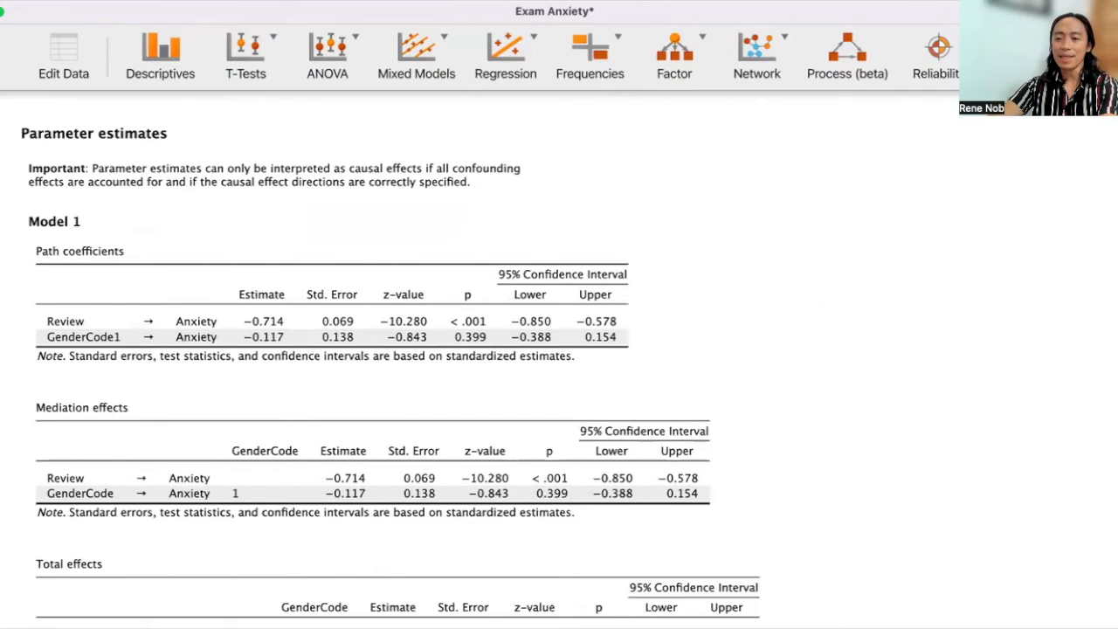
{"action": "left_click", "coordinate": [106, 346]}
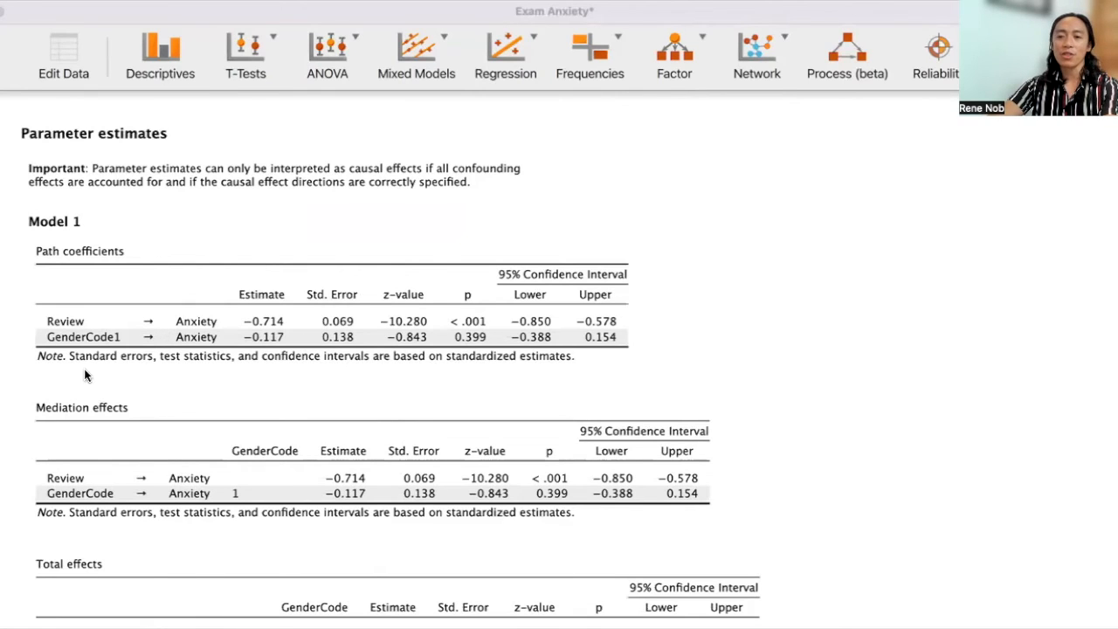
Step: Go back to the first process model's results and examine its path coefficients for comparison
{"action": "scroll", "coordinate": [87, 368], "scroll_direction": "up", "scroll_amount": 1}
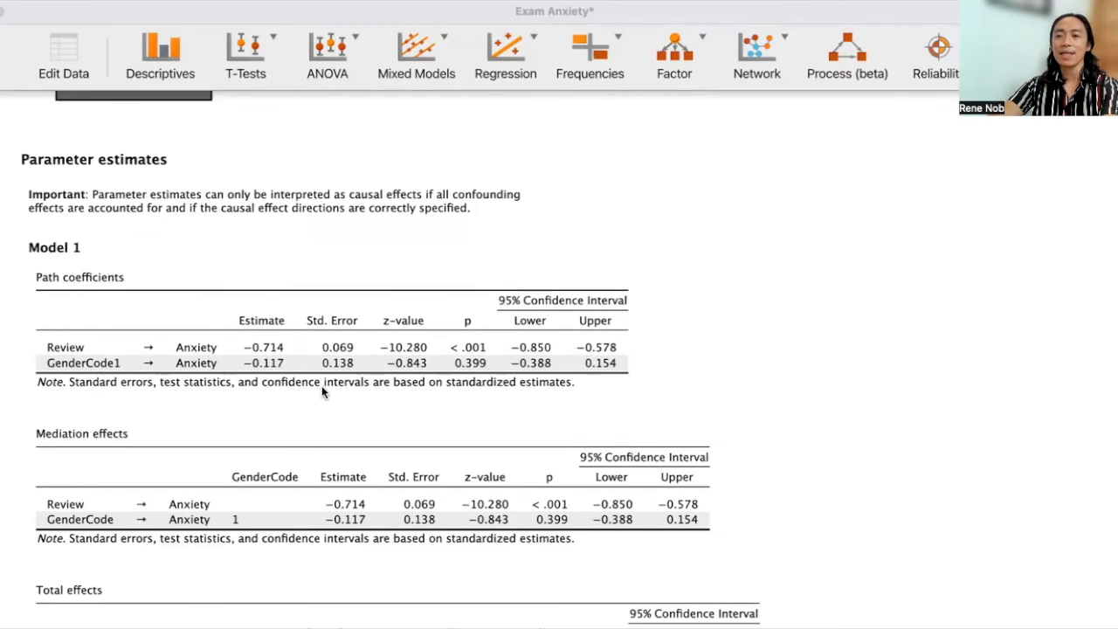
{"action": "scroll", "coordinate": [321, 385], "scroll_direction": "up", "scroll_amount": 10}
{"action": "scroll", "coordinate": [321, 385], "scroll_direction": "down", "scroll_amount": 10}
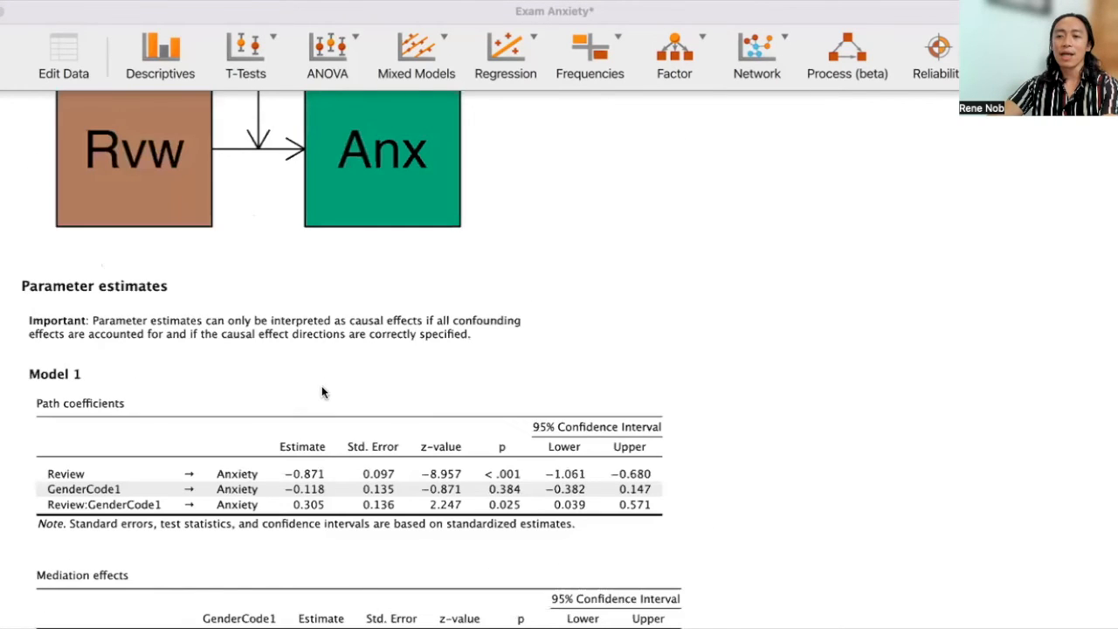
{"action": "scroll", "coordinate": [208, 456], "scroll_direction": "down", "scroll_amount": 1}
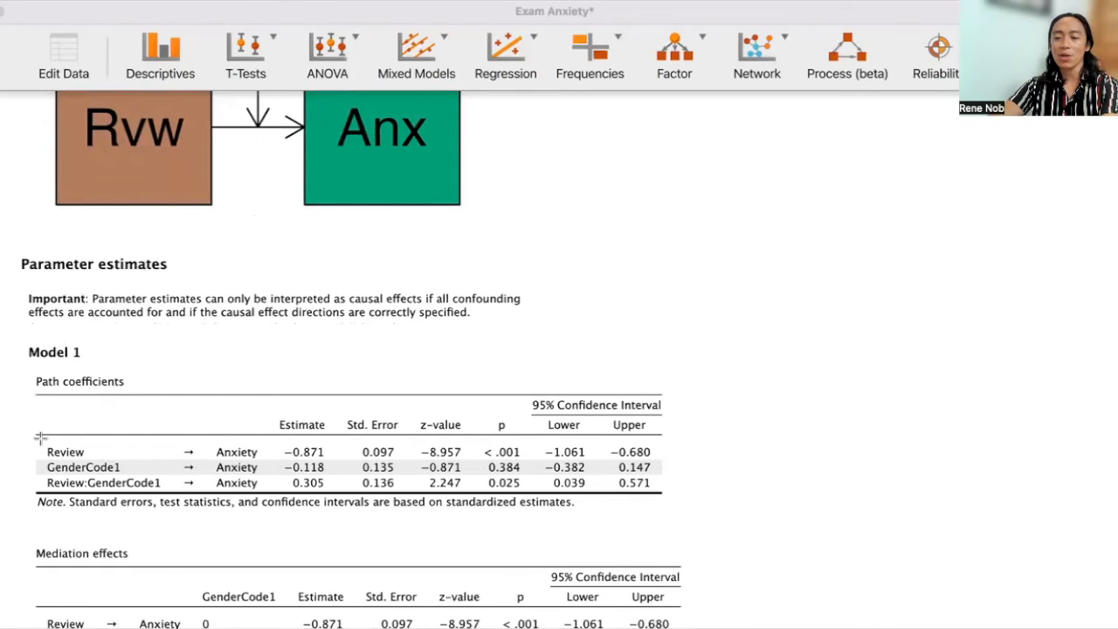
Step: Outline the main-effect rows and the interaction row of the first model's path coefficients in red, and clear the outlines
{"action": "left_click_drag", "start_coordinate": [40, 439], "coordinate": [349, 473]}
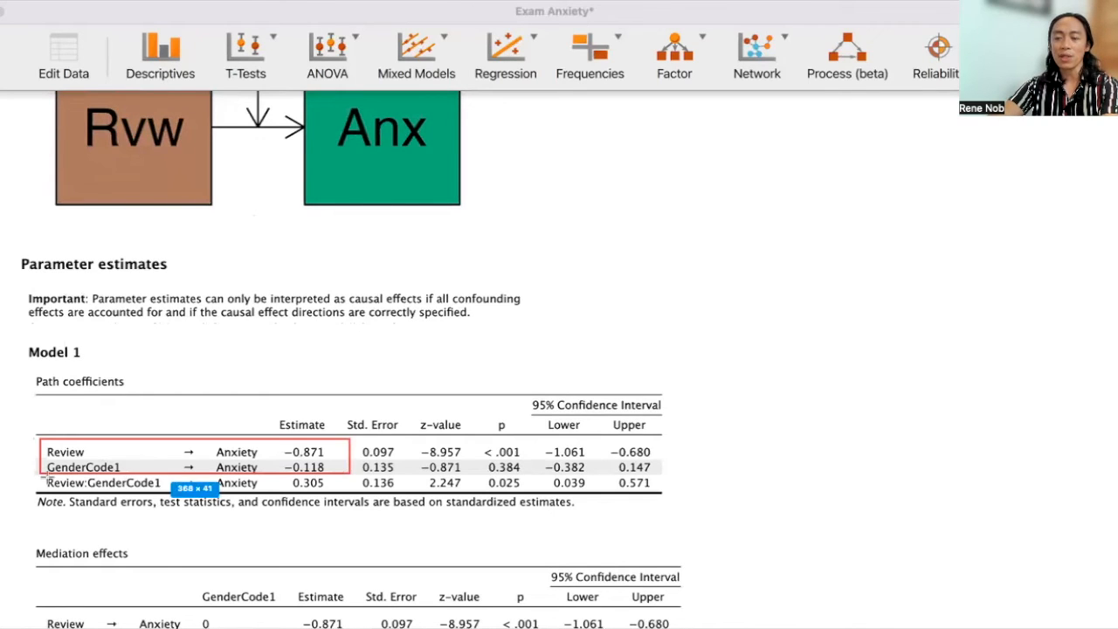
{"action": "left_click_drag", "start_coordinate": [45, 476], "coordinate": [285, 495]}
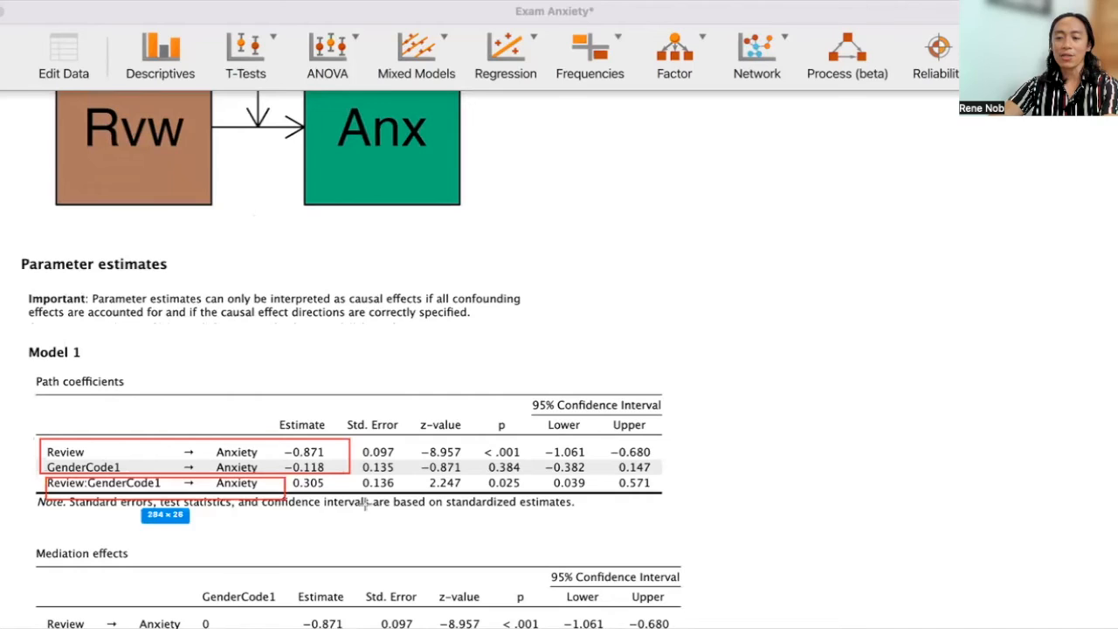
{"action": "left_click_drag", "start_coordinate": [367, 500], "coordinate": [365, 505]}
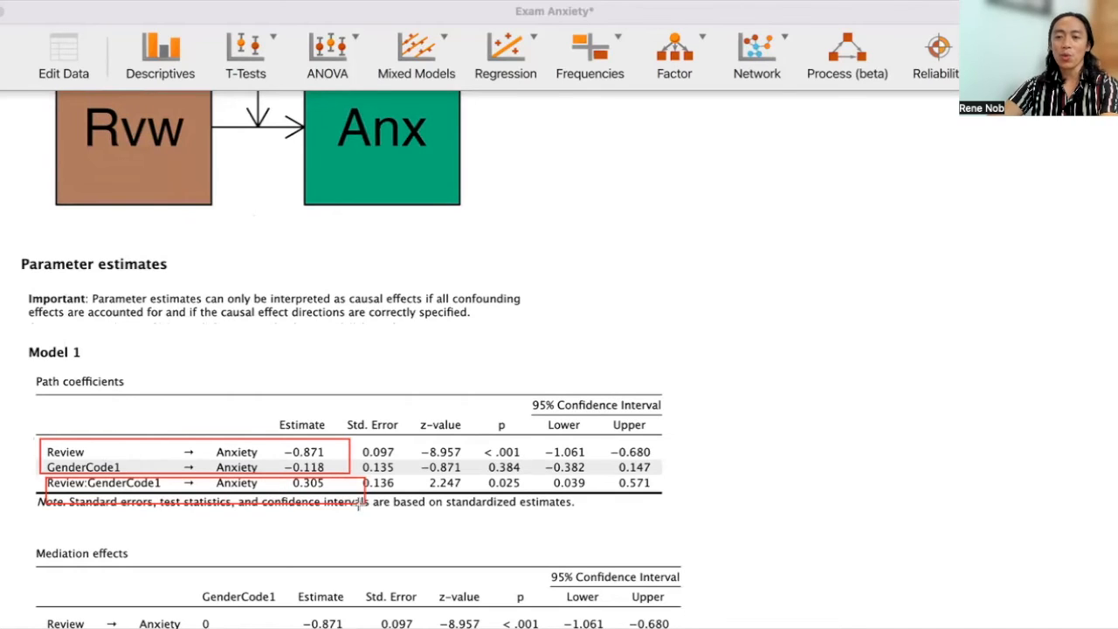
{"action": "left_click_drag", "start_coordinate": [39, 440], "coordinate": [356, 476]}
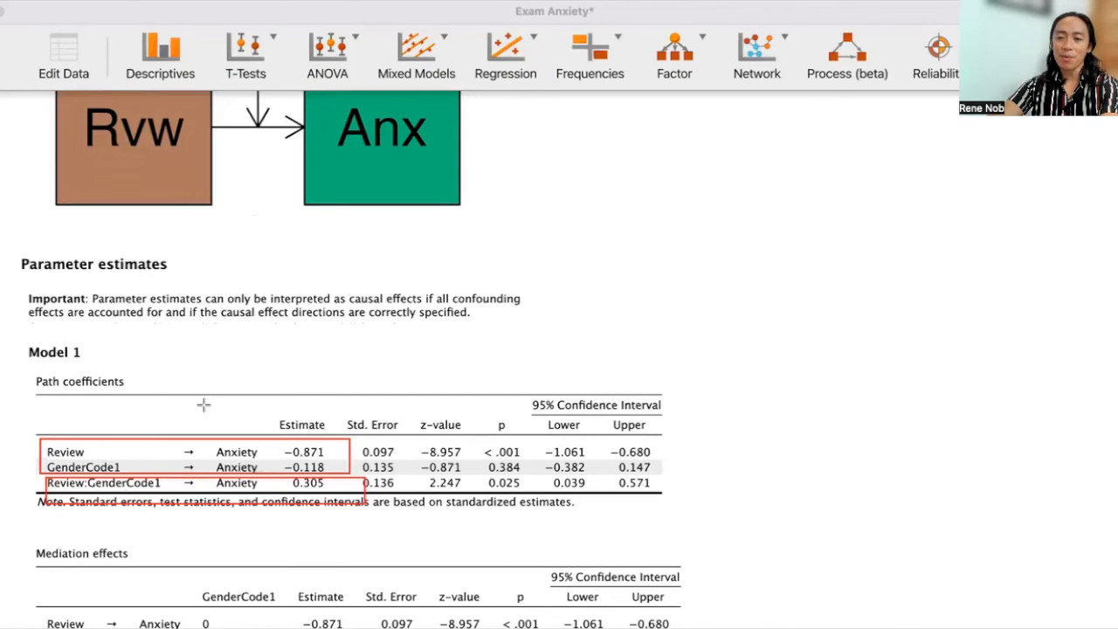
{"action": "left_click_drag", "start_coordinate": [33, 433], "coordinate": [352, 475]}
{"action": "key", "text": "super+z"}
{"action": "key", "text": "super+z"}
{"action": "key", "text": "super+z"}
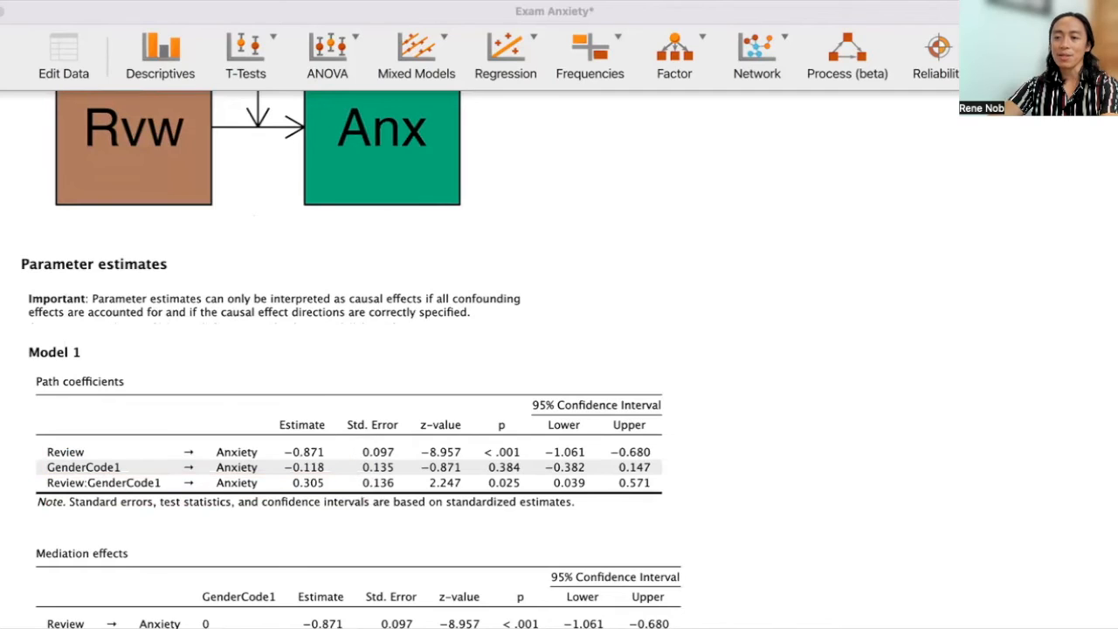